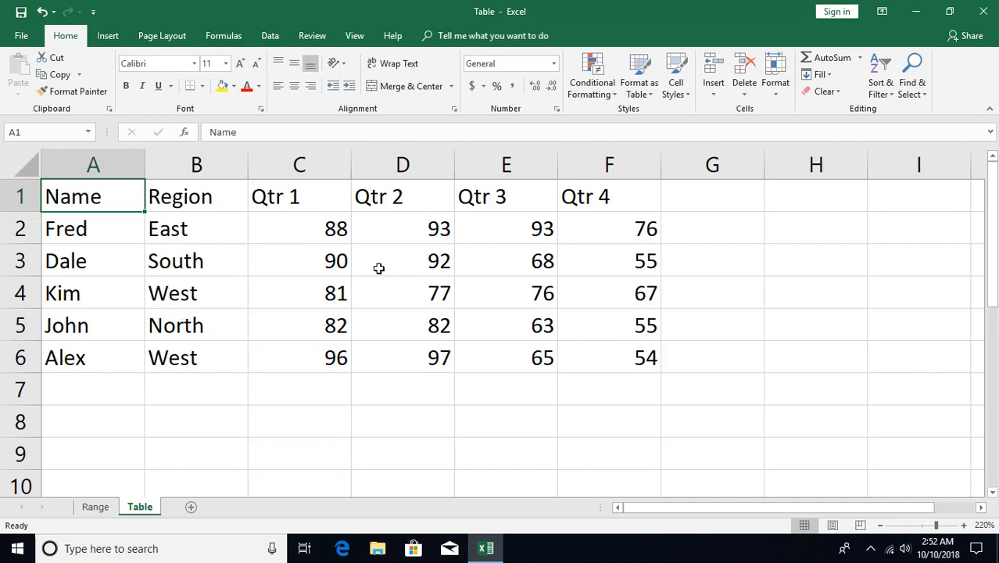
{"action": "left_click", "coordinate": [94, 507]}
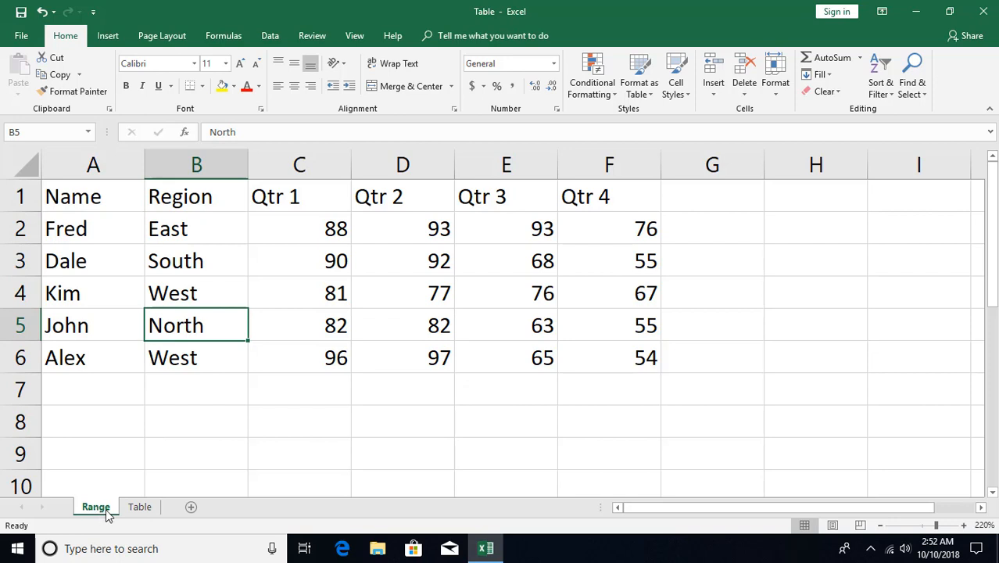
{"action": "left_click", "coordinate": [134, 514]}
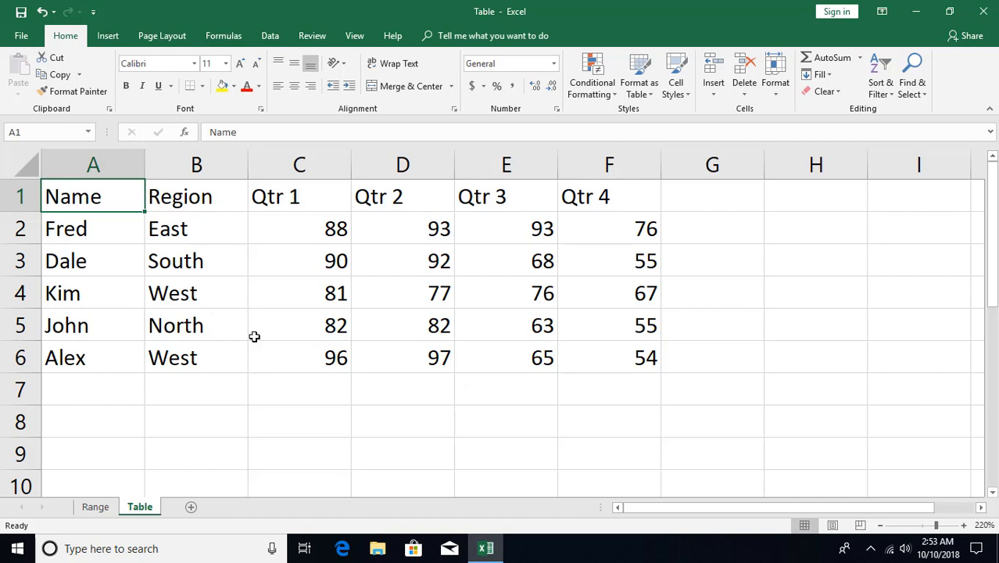
{"action": "left_click", "coordinate": [106, 36]}
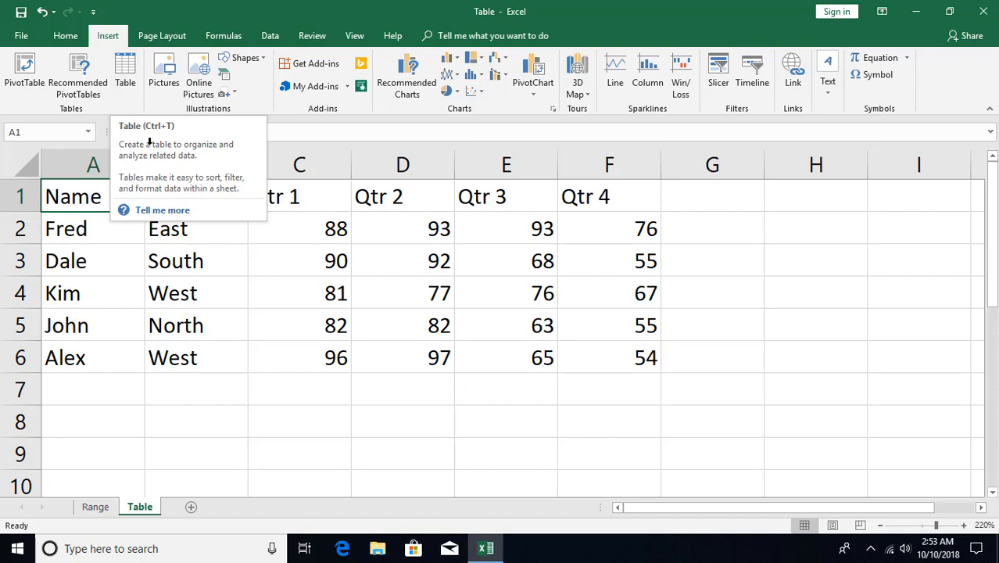
{"action": "left_click", "coordinate": [129, 87]}
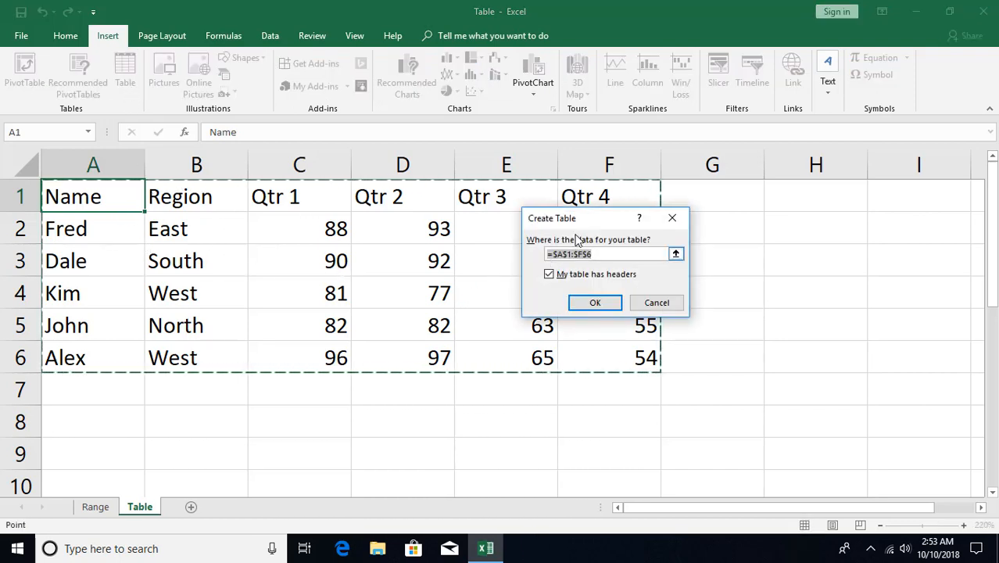
{"action": "left_click_drag", "start_coordinate": [588, 224], "coordinate": [471, 216]}
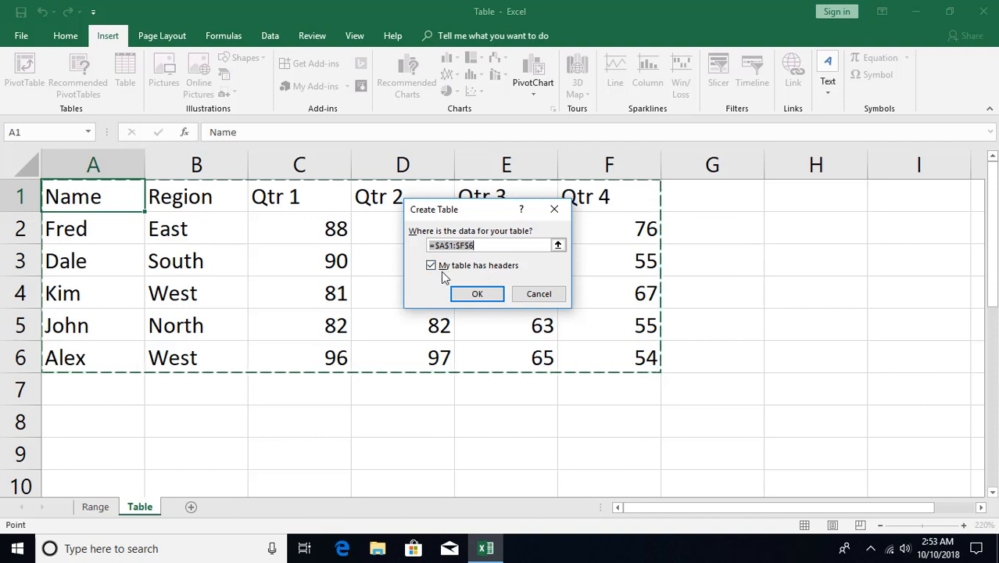
{"action": "left_click", "coordinate": [533, 294]}
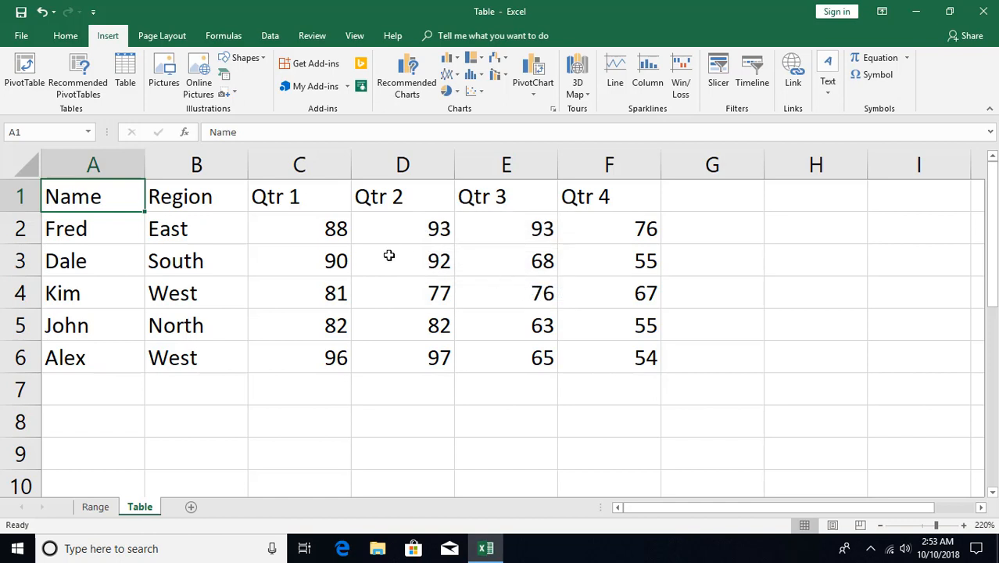
{"action": "left_click", "coordinate": [66, 36]}
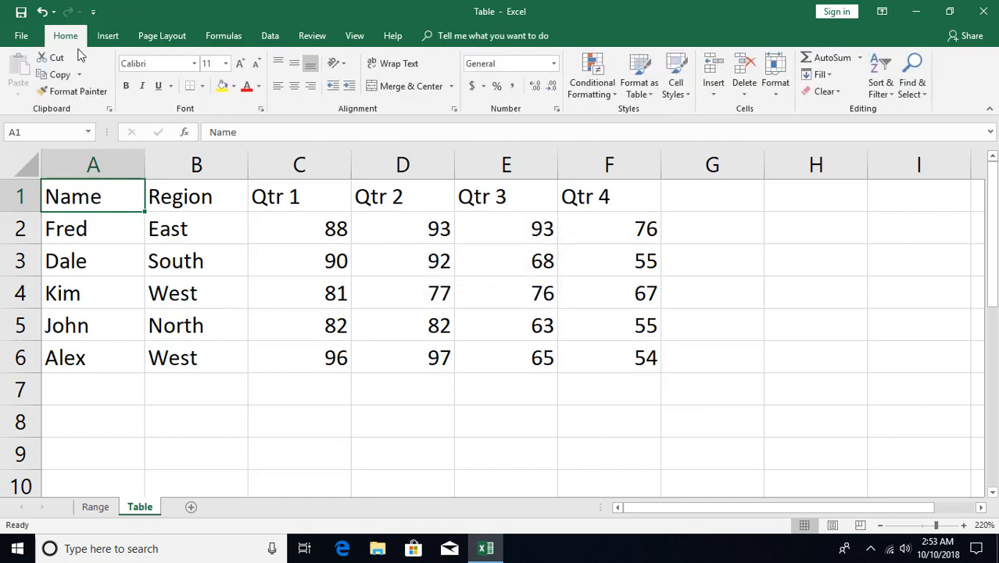
{"action": "left_click", "coordinate": [635, 87]}
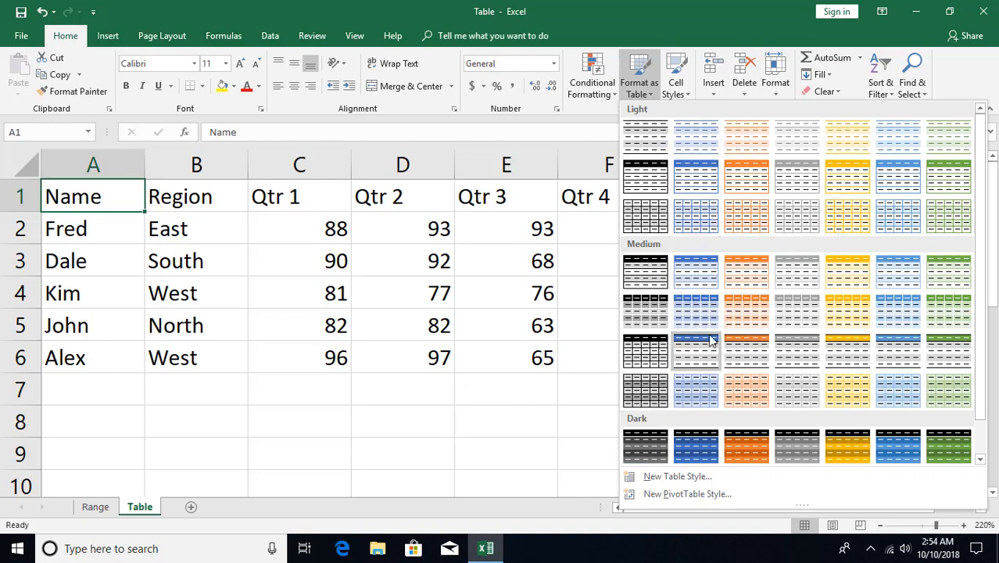
{"action": "key", "text": "Escape"}
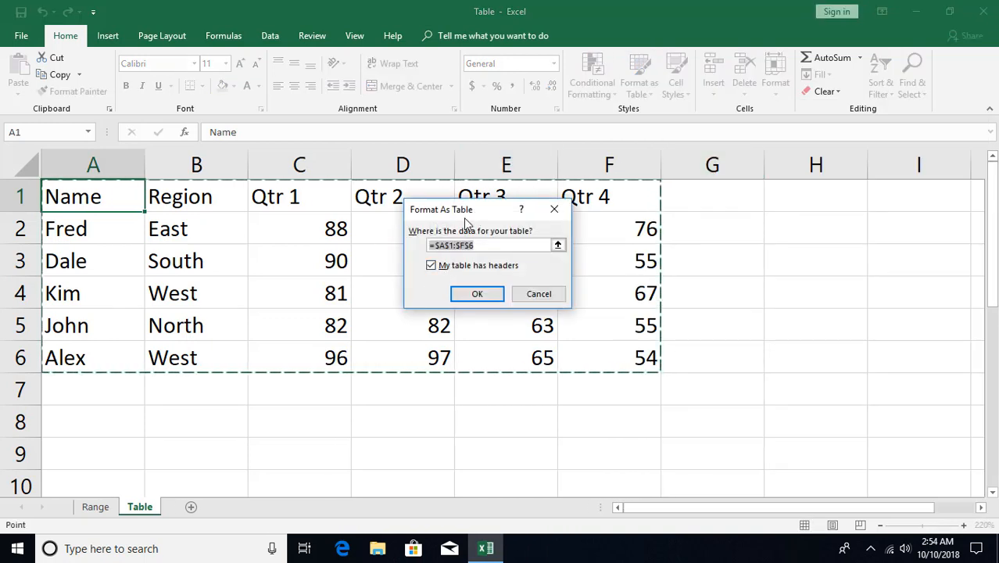
{"action": "left_click", "coordinate": [536, 295]}
{"action": "left_click", "coordinate": [338, 276]}
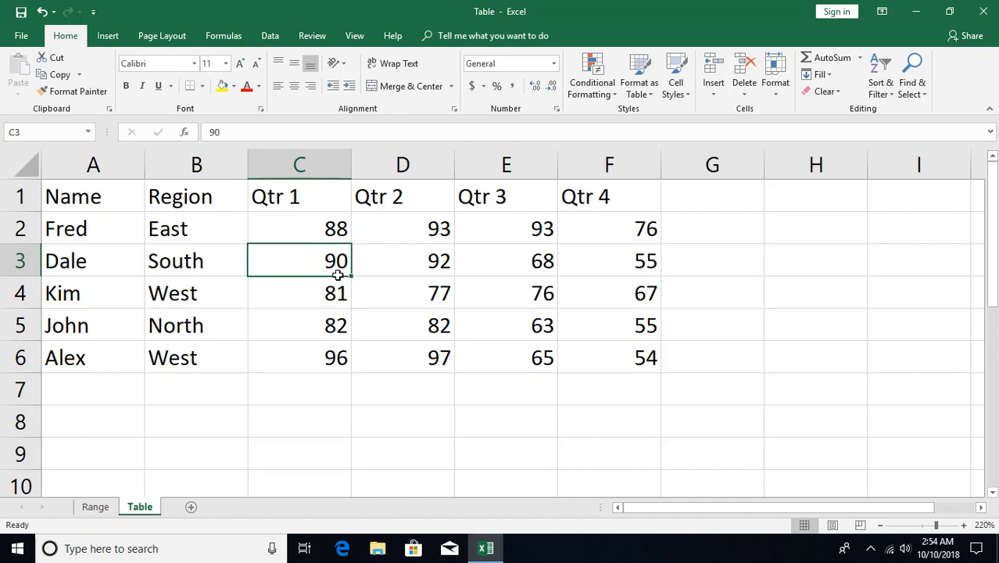
{"action": "key", "text": "ctrl+t"}
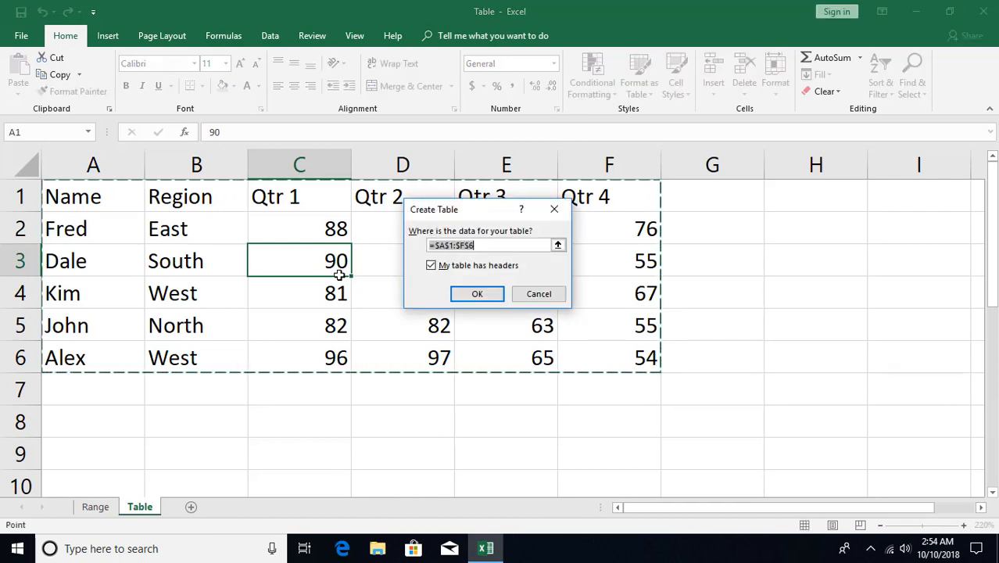
{"action": "left_click", "coordinate": [536, 297]}
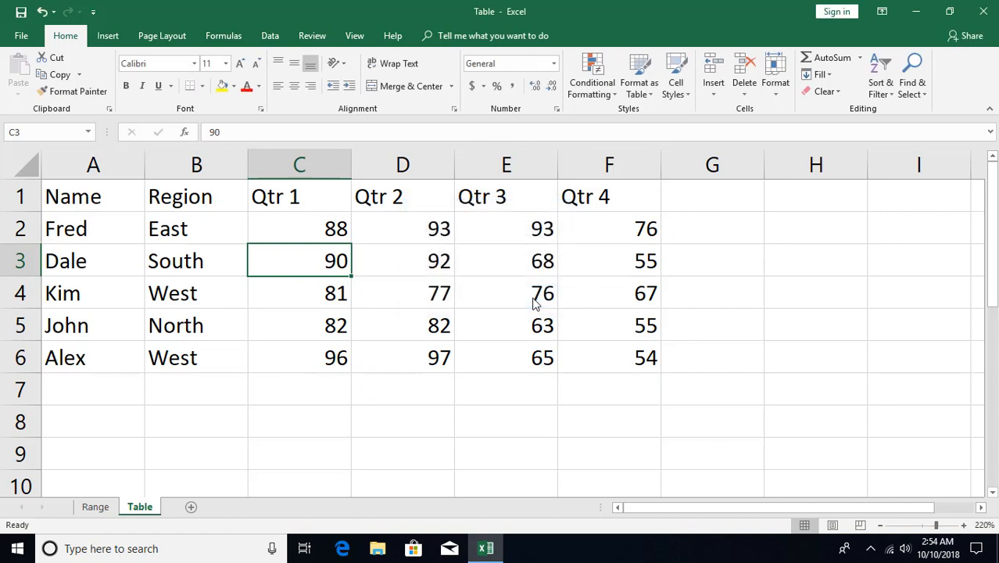
Convert the data range A1:F6 on the Table sheet into a table with headers
{"action": "key", "text": "ctrl+t"}
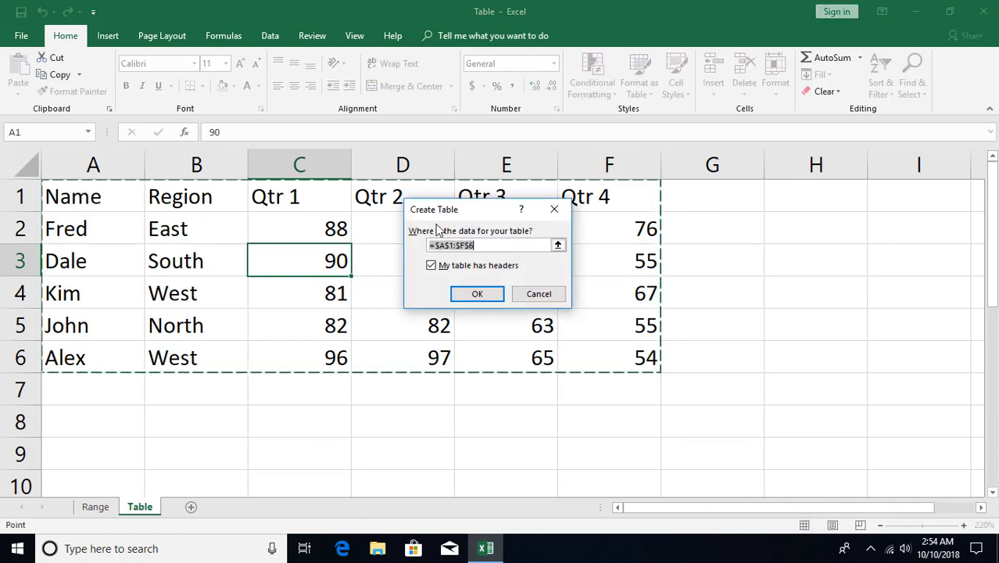
{"action": "left_click", "coordinate": [473, 294]}
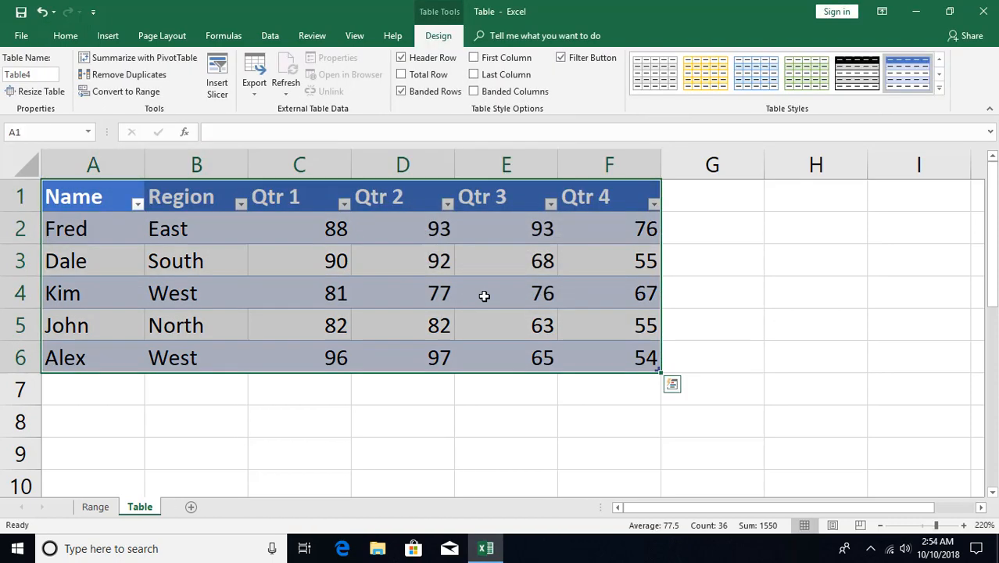
{"action": "left_click", "coordinate": [409, 267]}
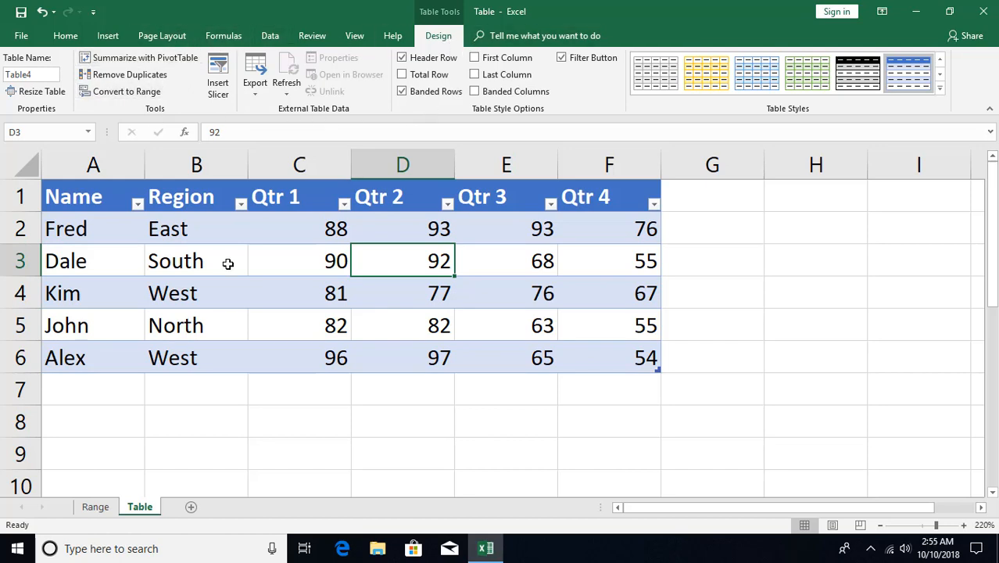
{"action": "left_click", "coordinate": [95, 507]}
{"action": "left_click", "coordinate": [223, 294]}
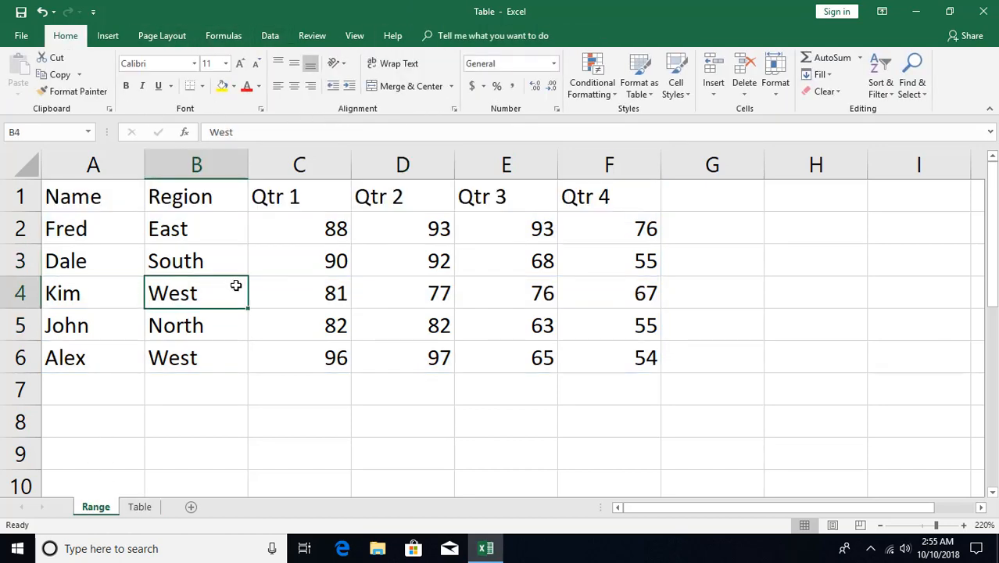
{"action": "left_click", "coordinate": [139, 506]}
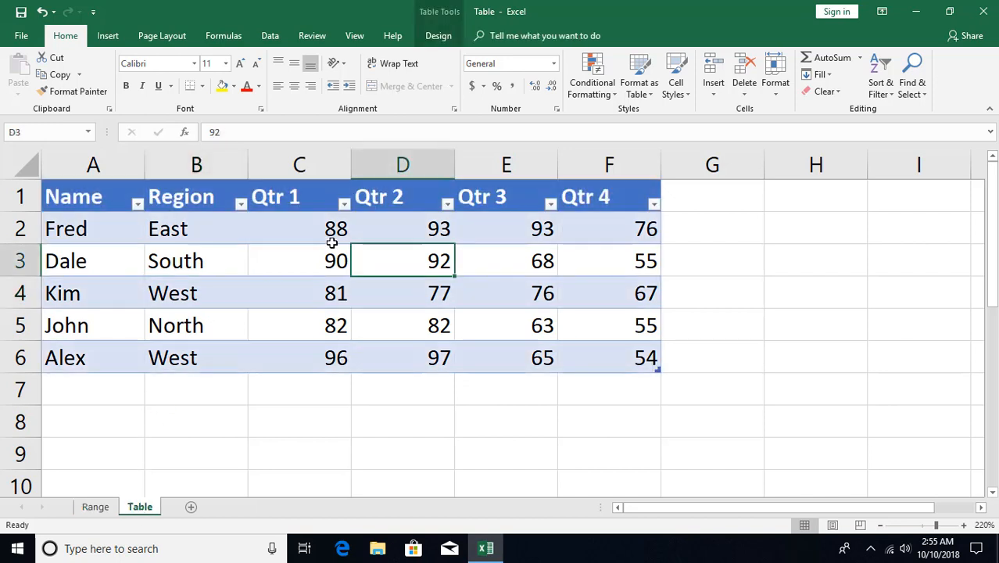
Rename the new table as Sales
{"action": "left_click", "coordinate": [272, 283]}
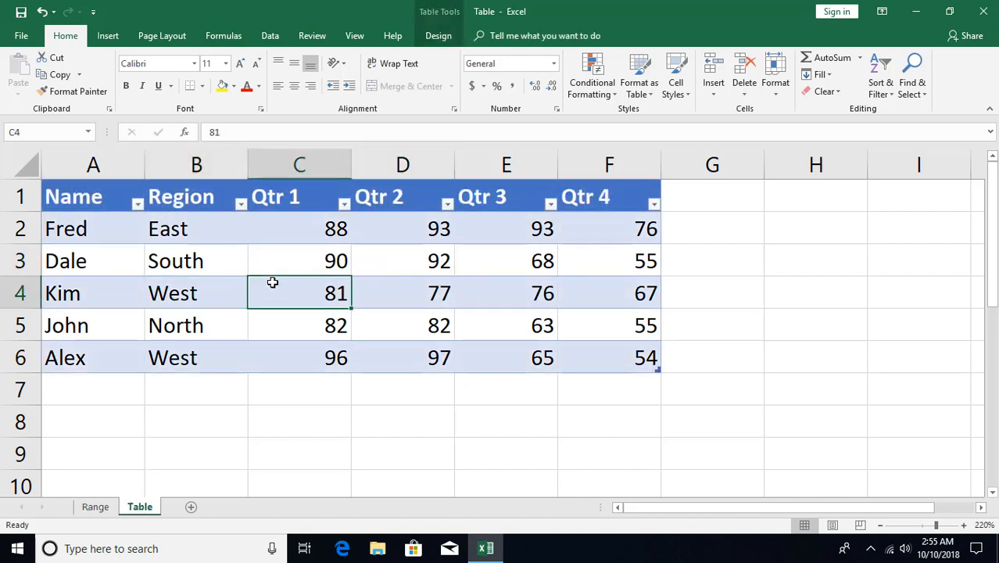
{"action": "left_click", "coordinate": [438, 36]}
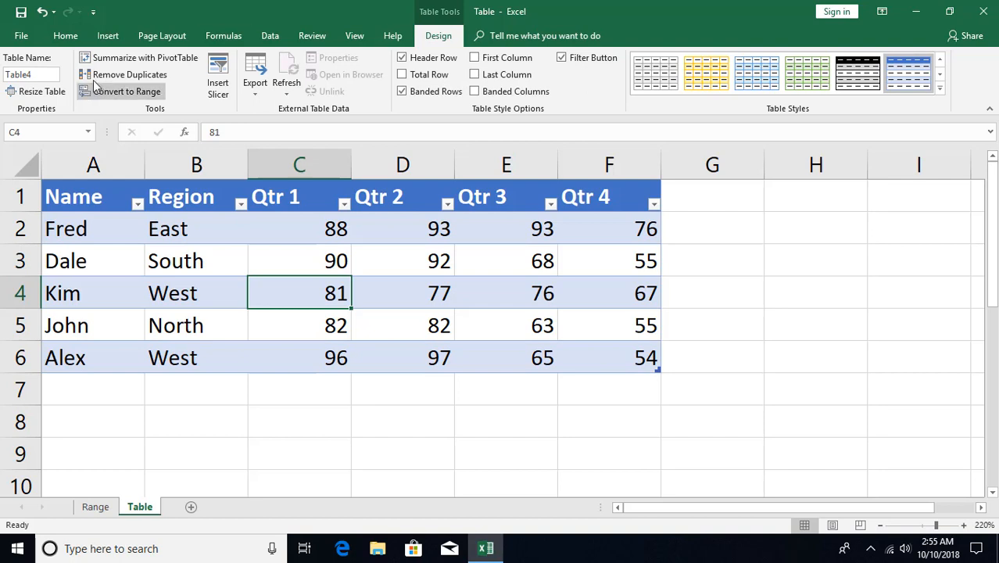
{"action": "left_click", "coordinate": [36, 75]}
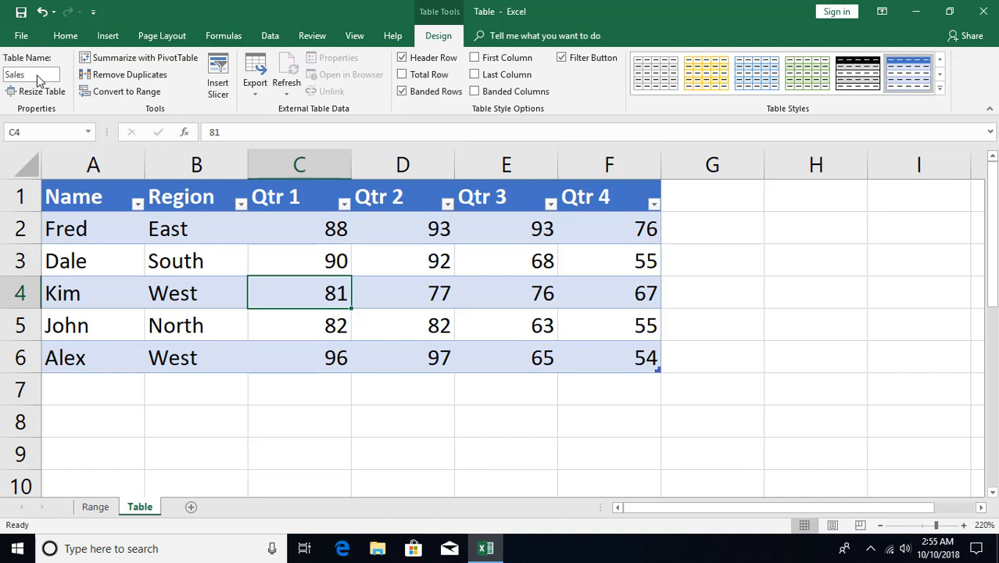
{"action": "left_click", "coordinate": [195, 291]}
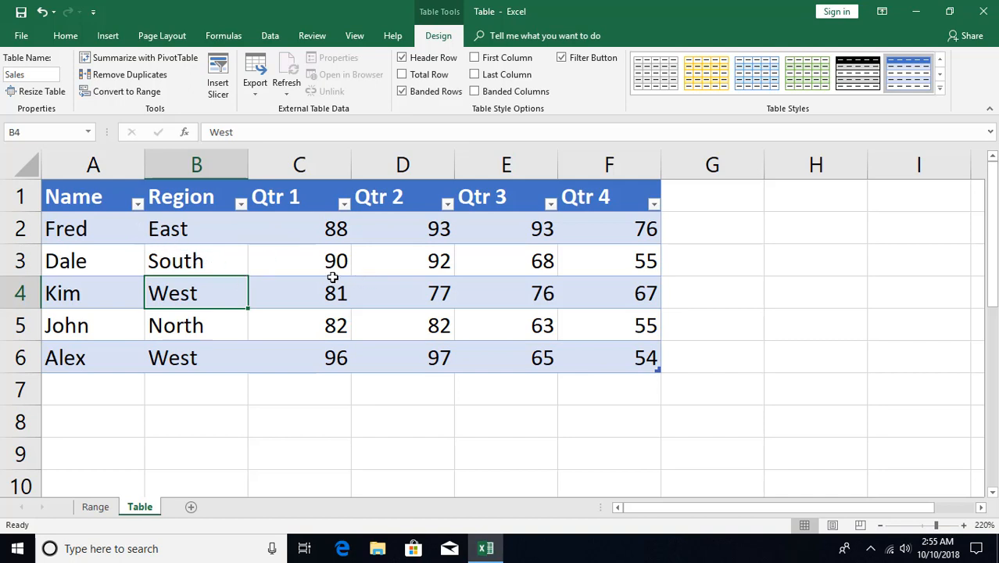
Enter the header Total in cell G1 of the Range sheet
{"action": "left_click", "coordinate": [94, 506]}
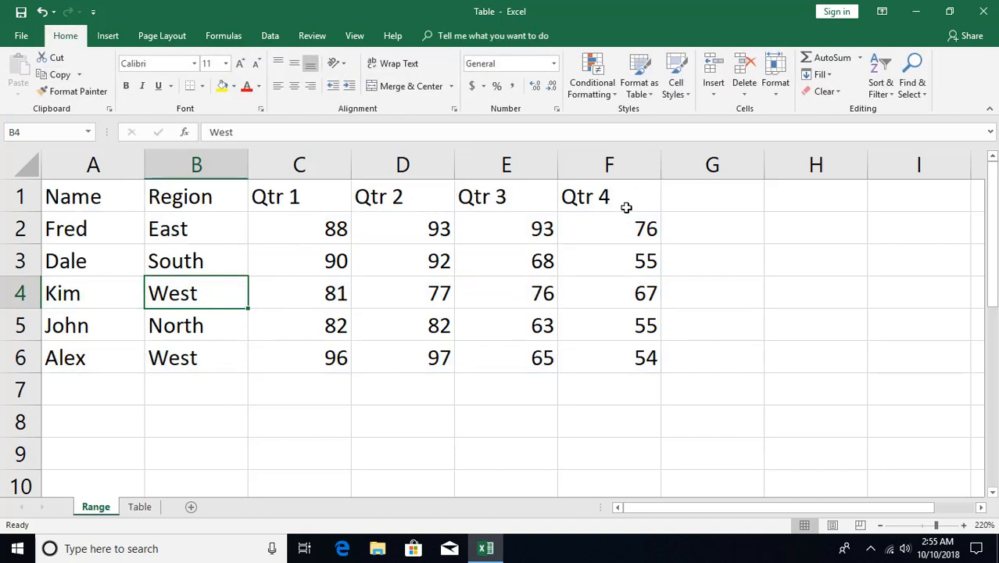
{"action": "left_click", "coordinate": [693, 201]}
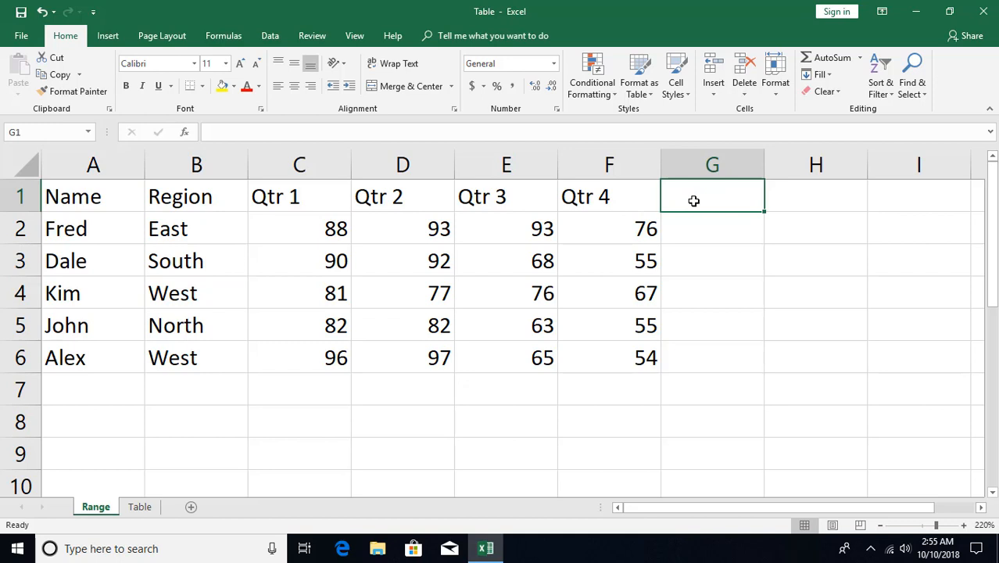
{"action": "type", "text": "Total"}
{"action": "key", "text": "Return"}
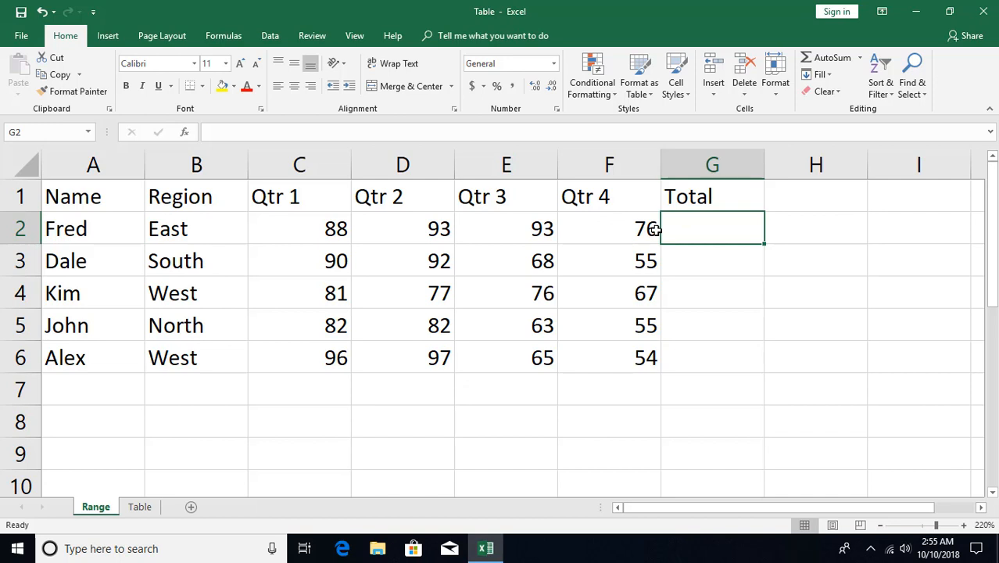
Sum the four quarters in G2 with =SUM(C2:F2) and fill the formula down to G6
{"action": "key", "text": "alt+equal"}
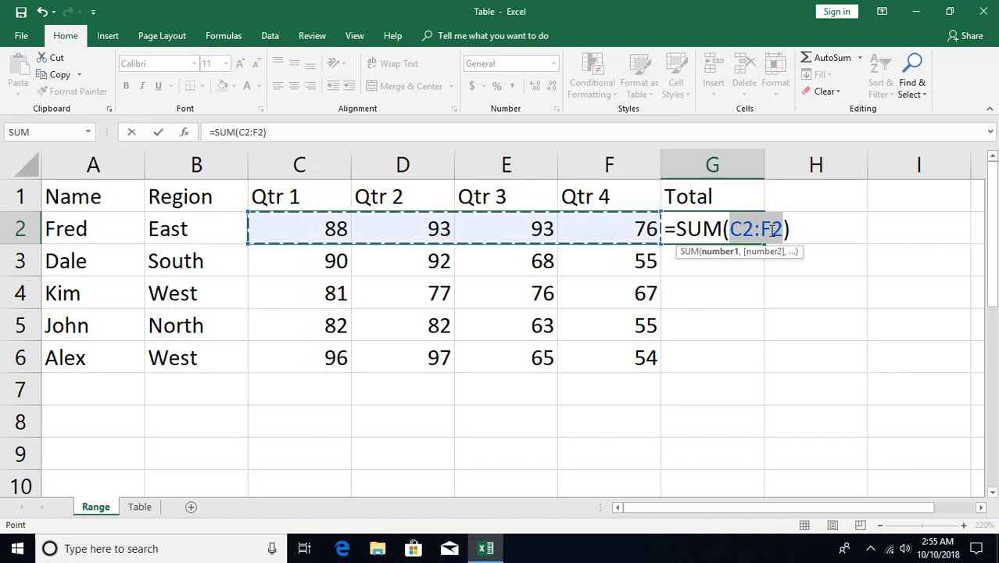
{"action": "key", "text": "Return"}
{"action": "left_click", "coordinate": [728, 228]}
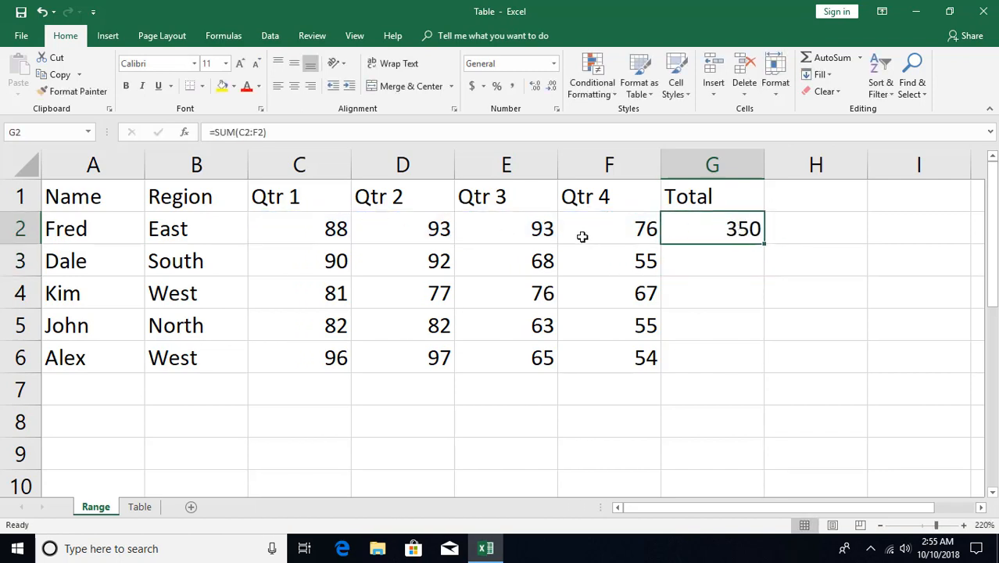
{"action": "double_click", "coordinate": [765, 245]}
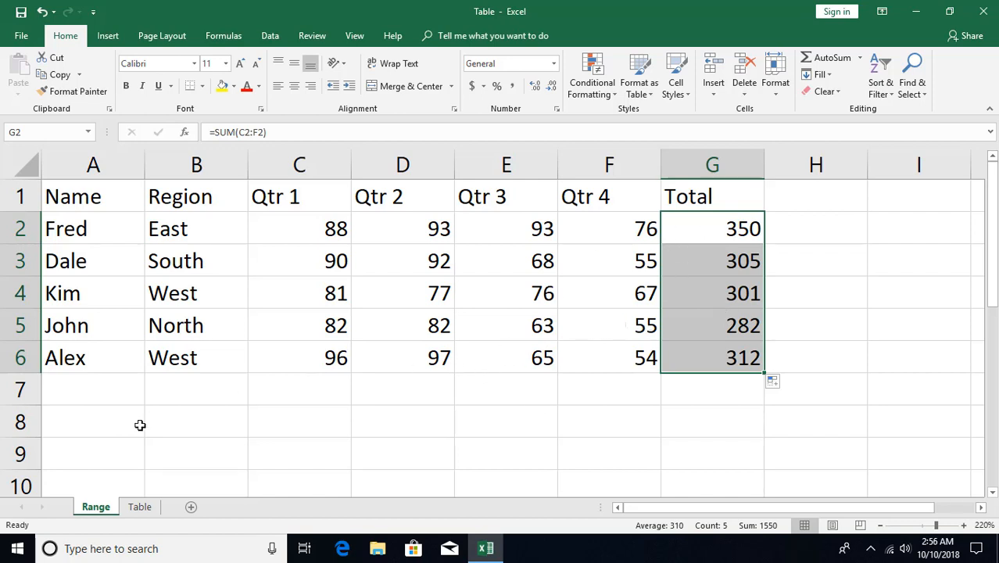
Add a Total column to the Sales table by entering its header in G1 of the Table sheet
{"action": "left_click", "coordinate": [140, 510]}
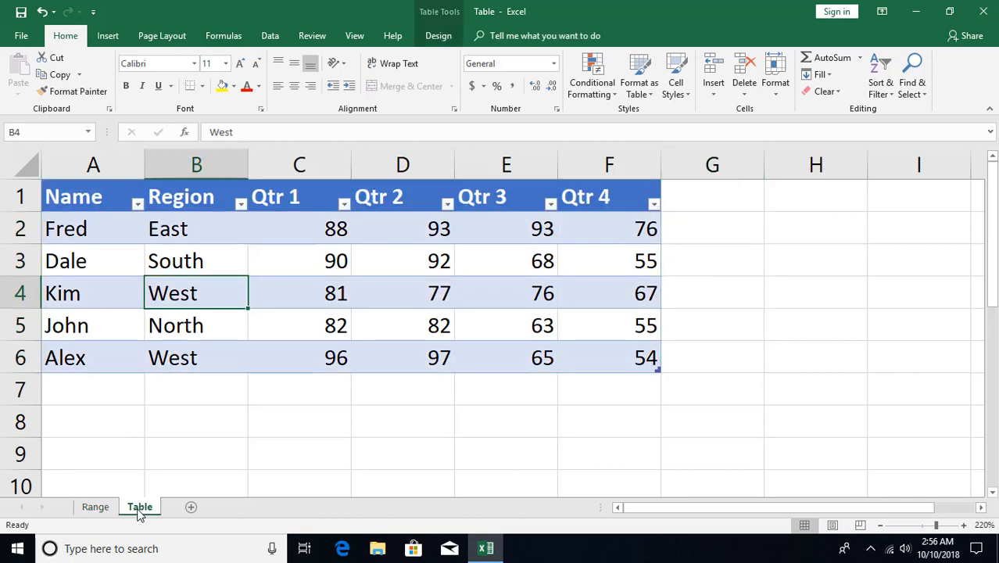
{"action": "left_click", "coordinate": [711, 197]}
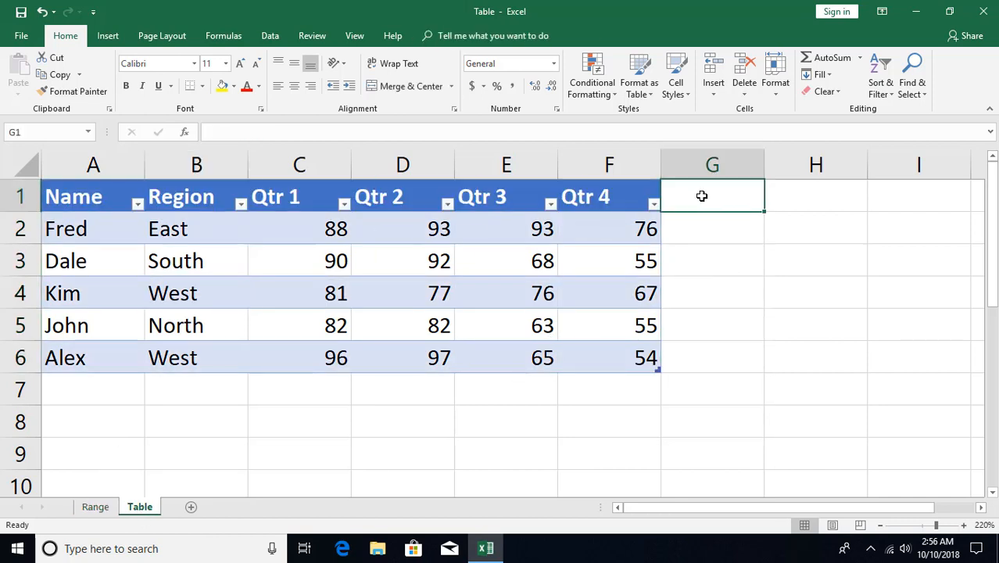
{"action": "type", "text": "Total"}
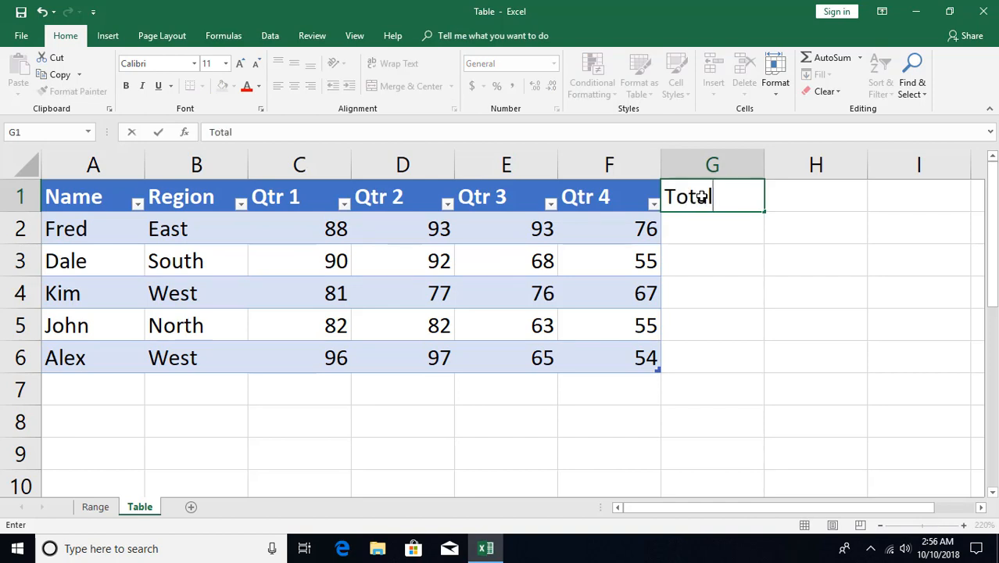
{"action": "key", "text": "Return"}
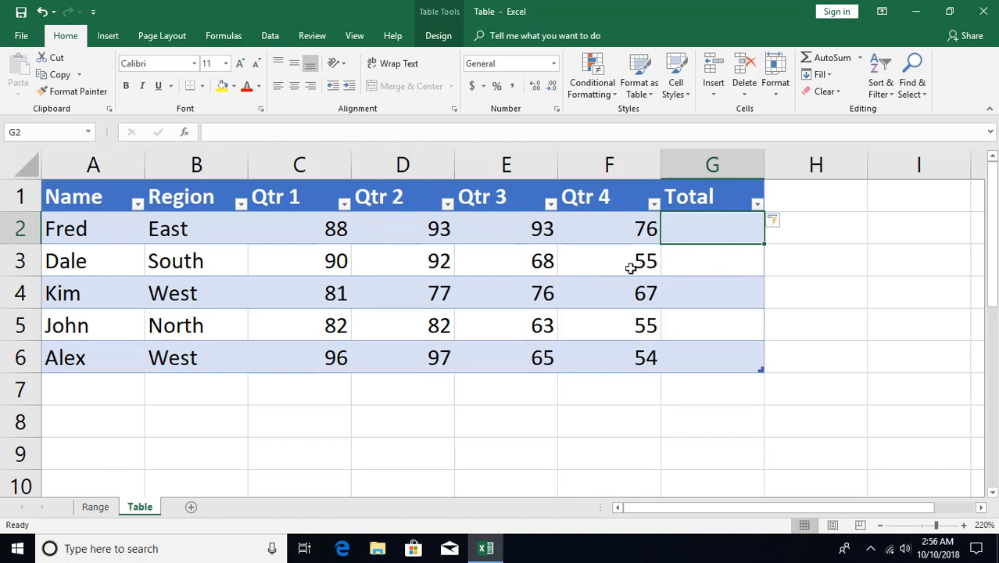
{"action": "left_click", "coordinate": [785, 223]}
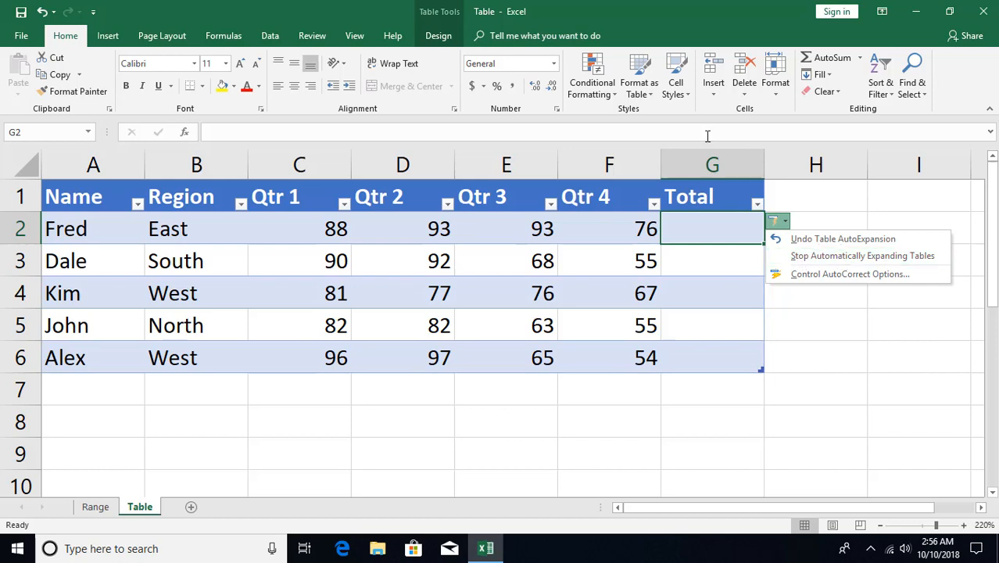
{"action": "left_click", "coordinate": [707, 225]}
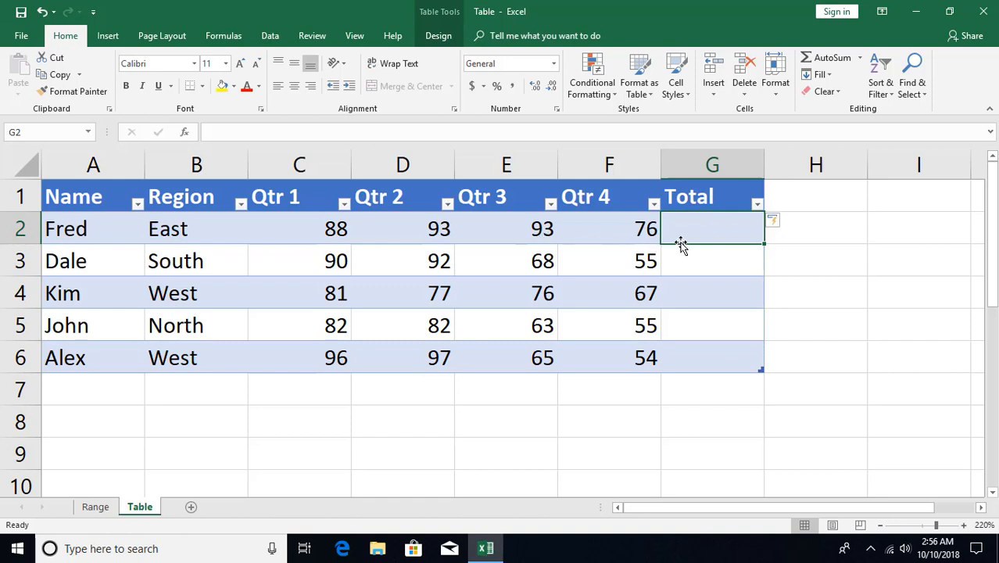
{"action": "type", "text": "="}
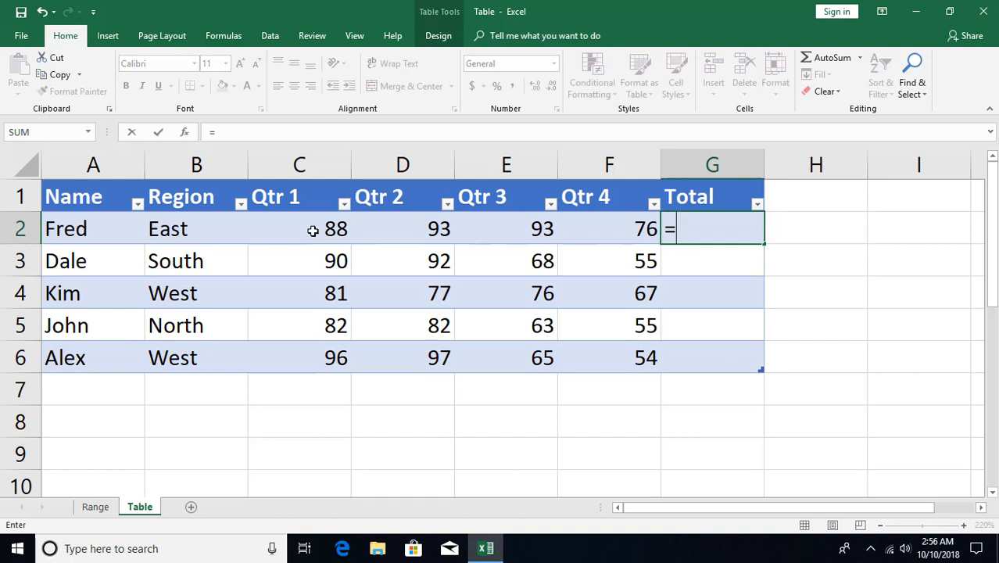
{"action": "left_click", "coordinate": [313, 231]}
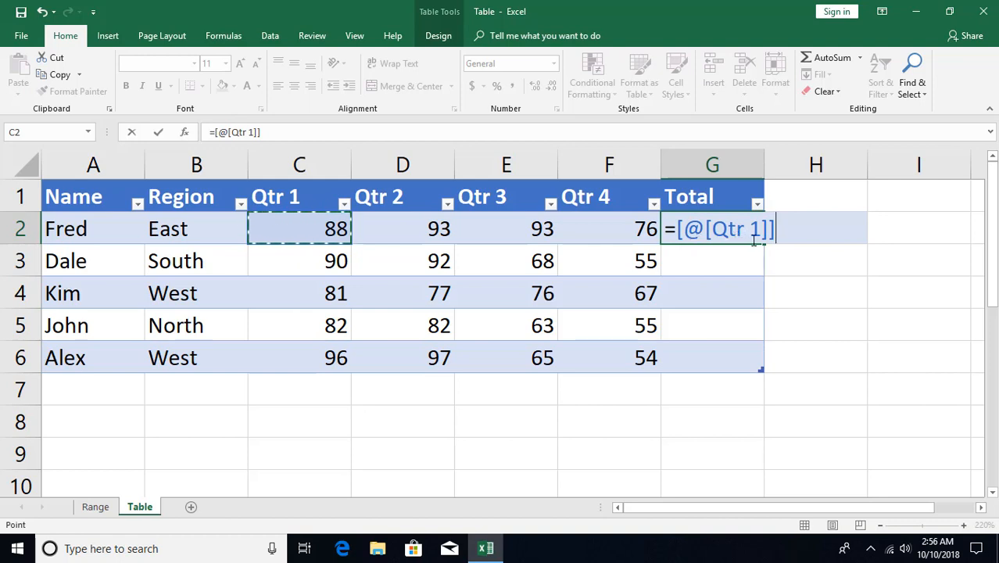
{"action": "type", "text": "+"}
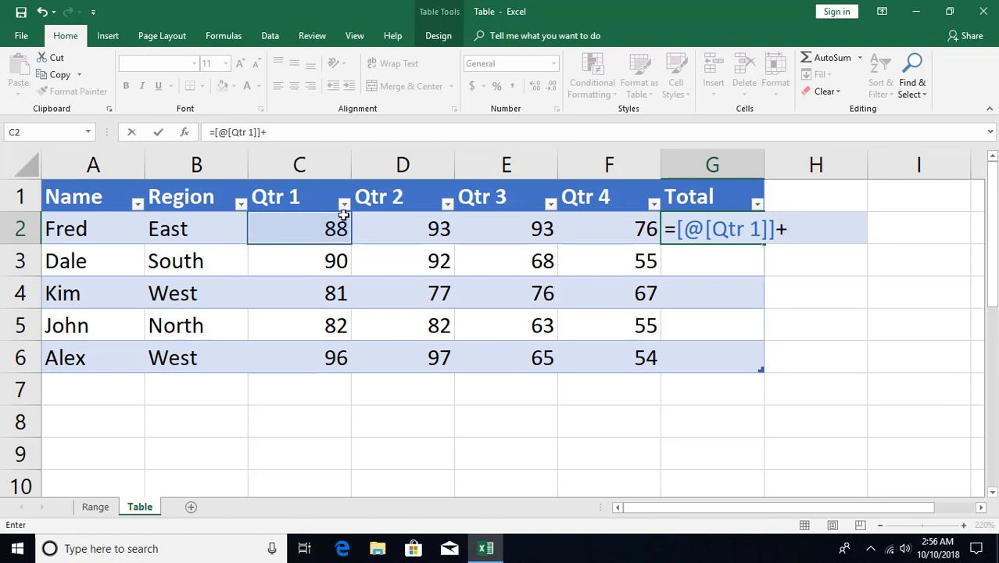
{"action": "left_click", "coordinate": [410, 226]}
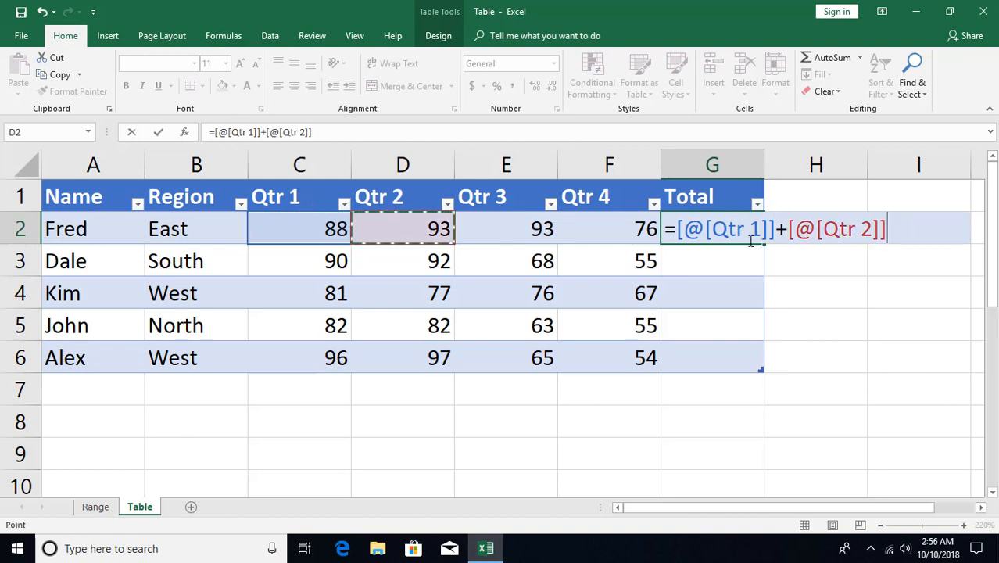
{"action": "type", "text": "+"}
{"action": "left_click", "coordinate": [529, 219]}
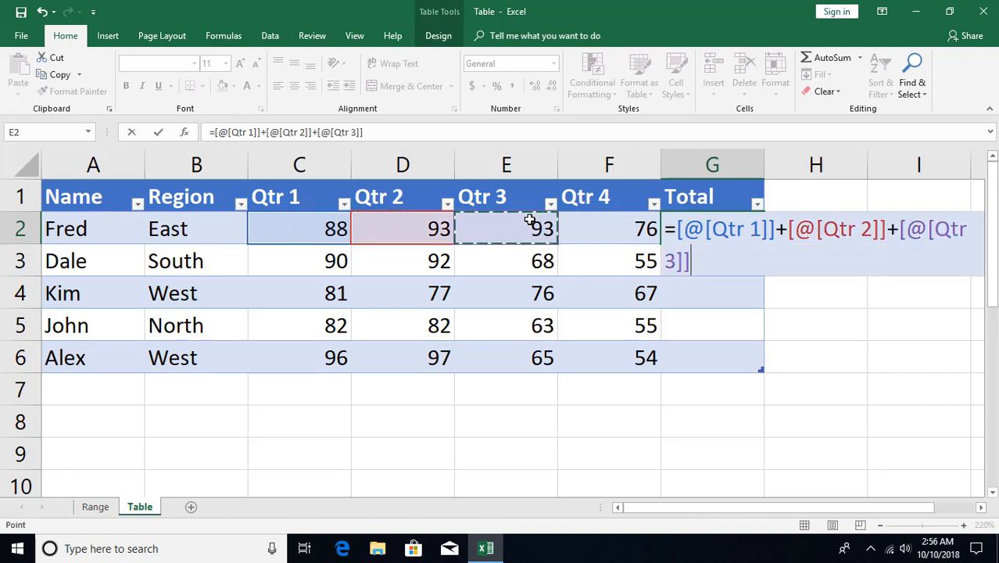
{"action": "type", "text": "+"}
{"action": "left_click", "coordinate": [600, 228]}
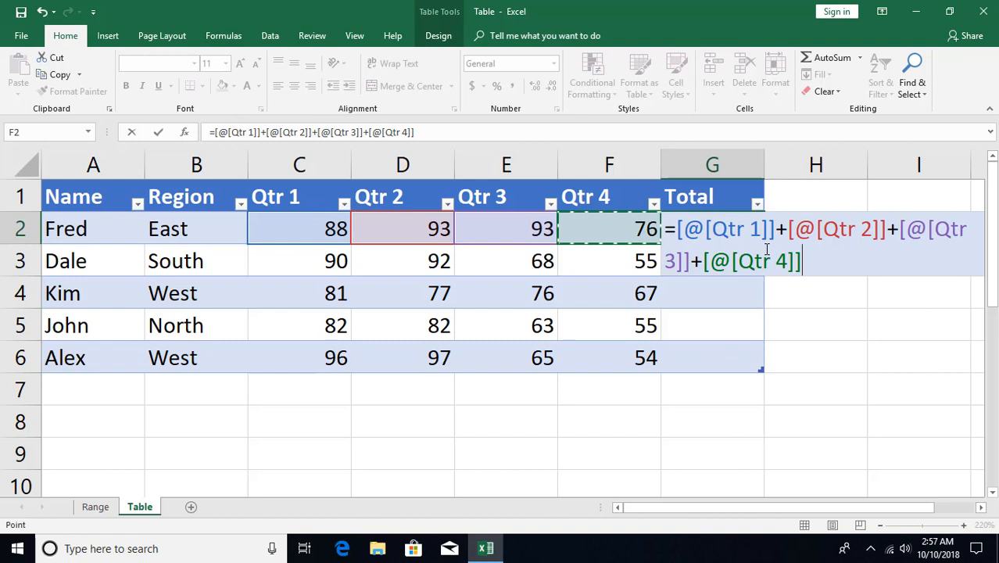
{"action": "key", "text": "ctrl+Return"}
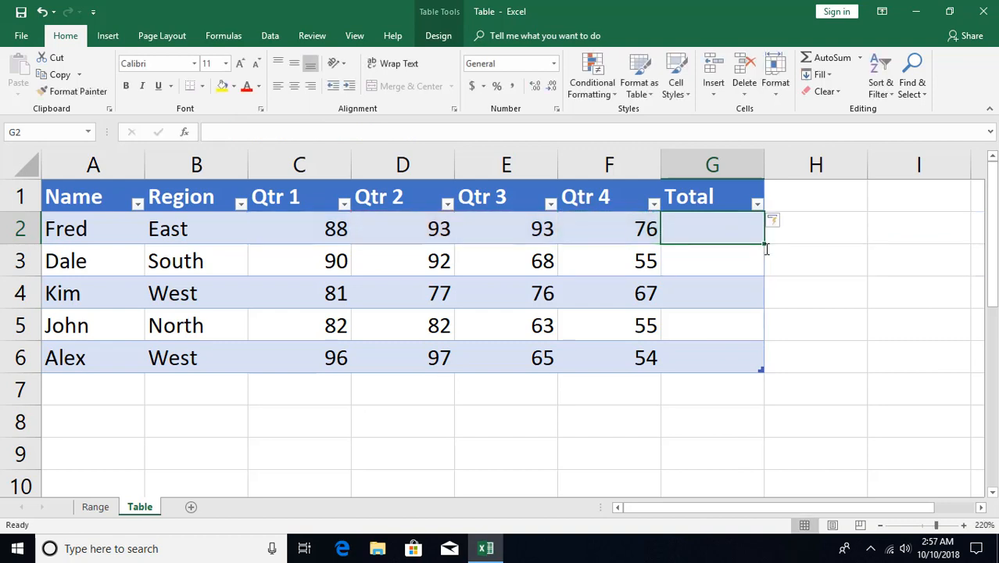
Total the four quarters in the Sales table's Total column with =SUM(Sales[@[Qtr 1]:[Qtr 4]])
{"action": "key", "text": "alt+equal"}
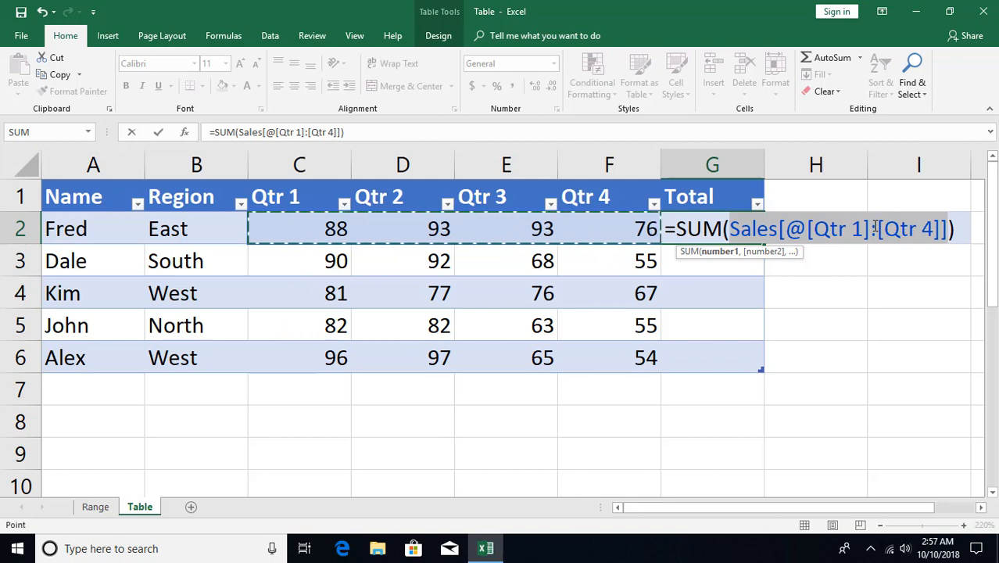
{"action": "key", "text": "Return"}
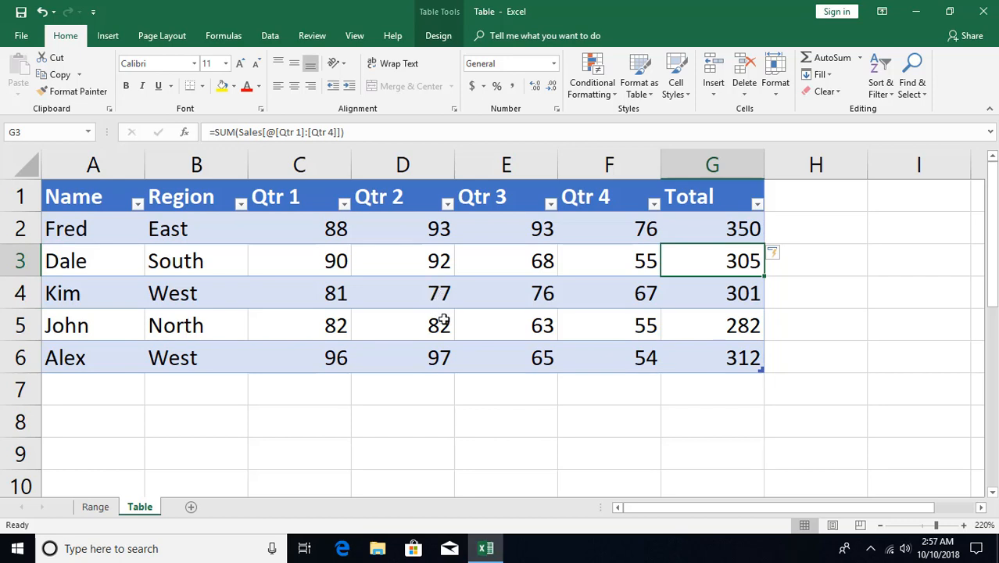
Add a total row to the Sales table and look through the summary functions offered for its Total column
{"action": "left_click", "coordinate": [414, 255]}
{"action": "left_click", "coordinate": [440, 37]}
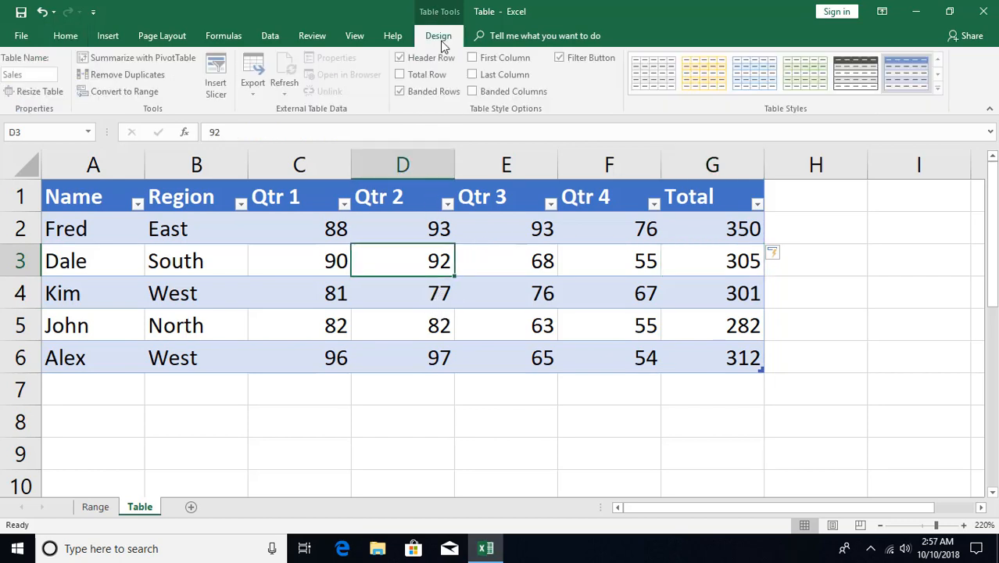
{"action": "left_click", "coordinate": [403, 75]}
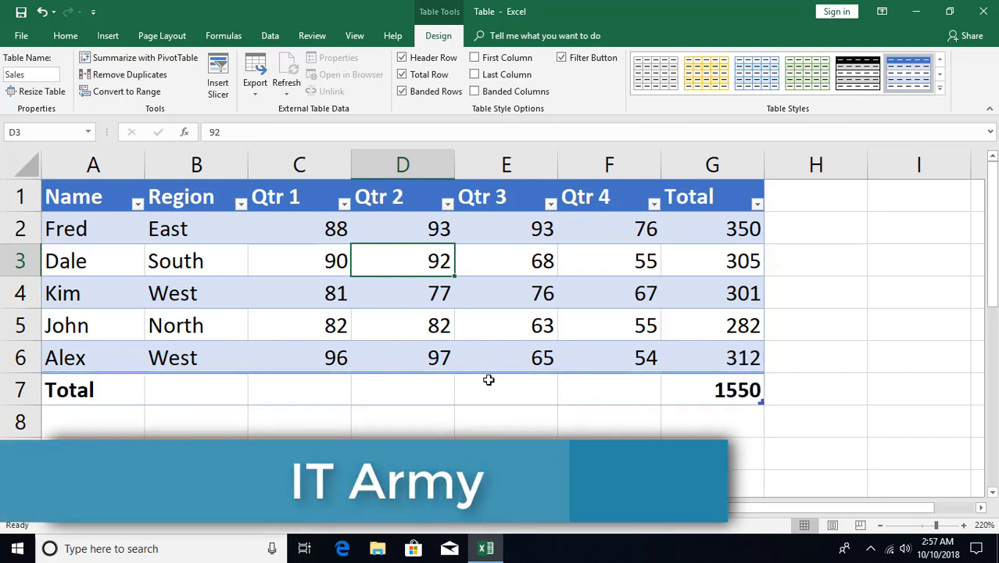
{"action": "left_click", "coordinate": [705, 395]}
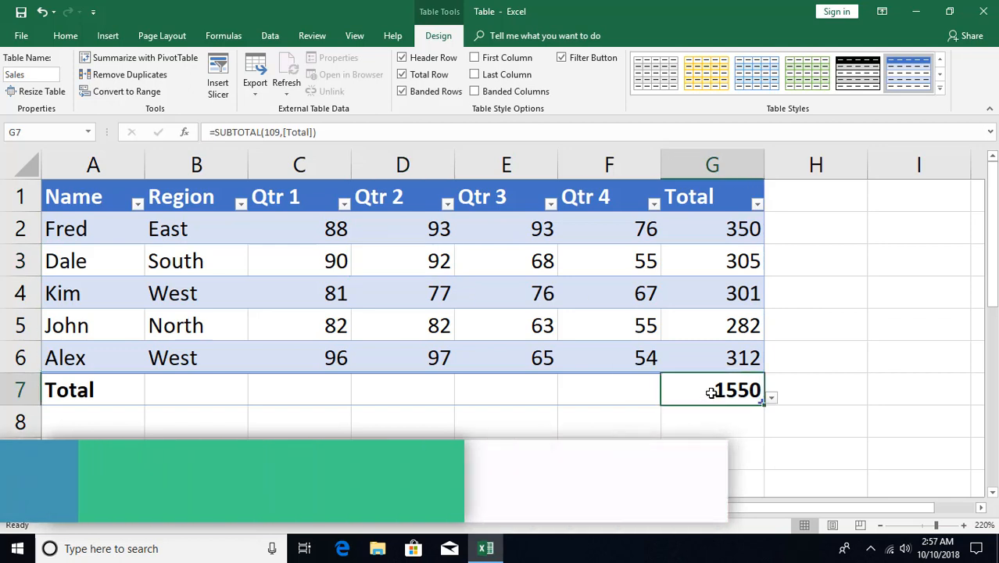
{"action": "left_click", "coordinate": [771, 399]}
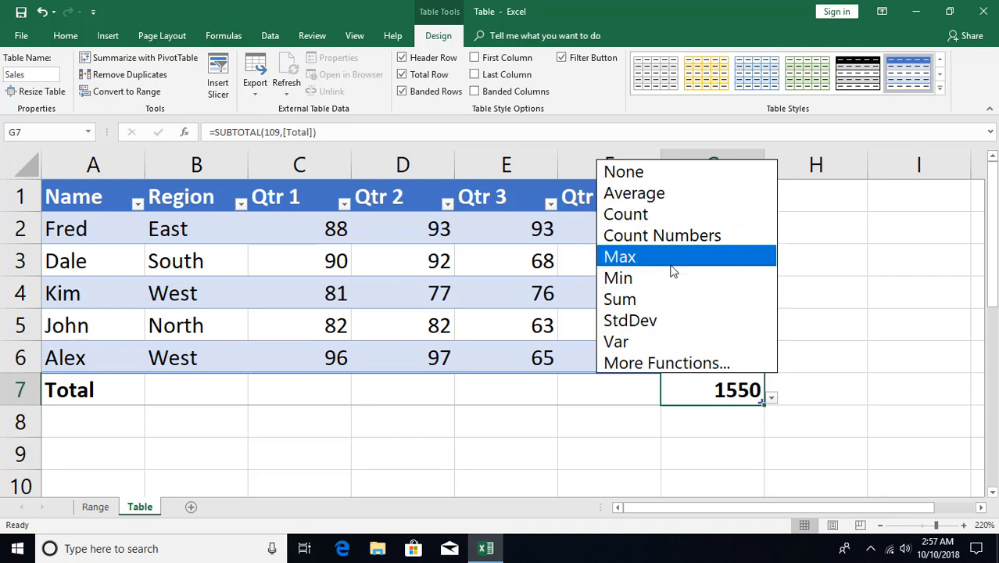
{"action": "left_click", "coordinate": [673, 16]}
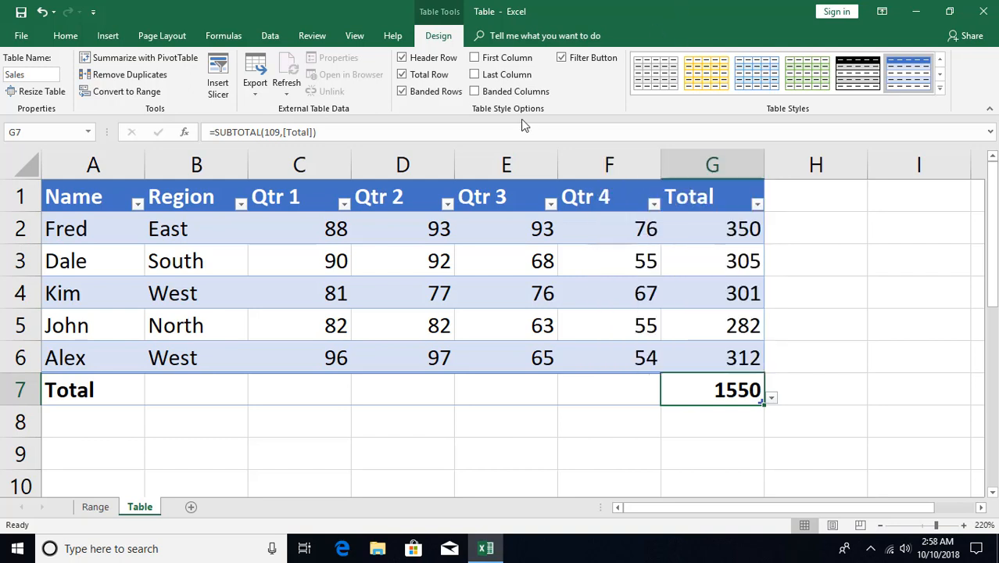
Sum the Total column of the Range sheet in G7 with =SUM(G2:G6)
{"action": "left_click", "coordinate": [92, 508]}
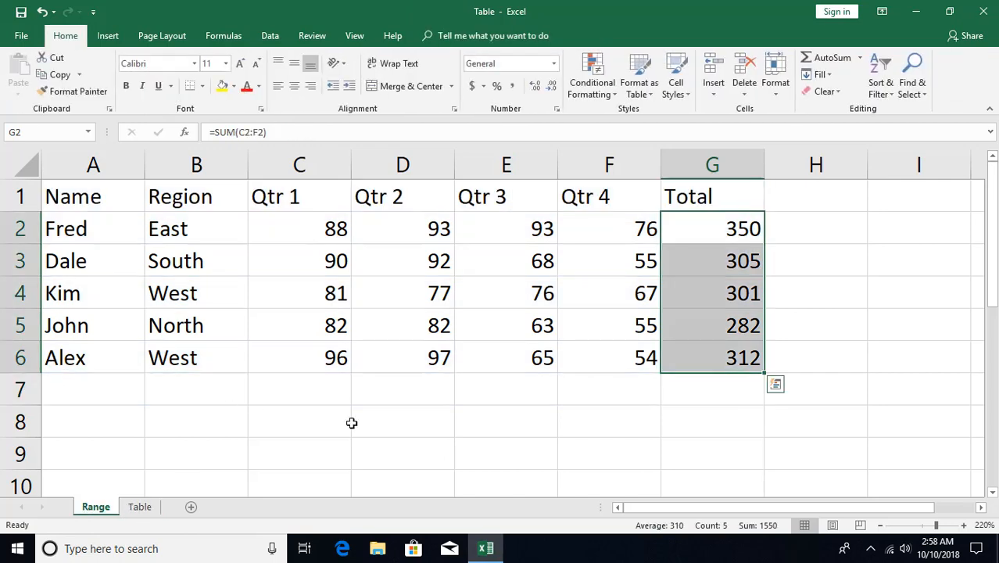
{"action": "left_click", "coordinate": [698, 396]}
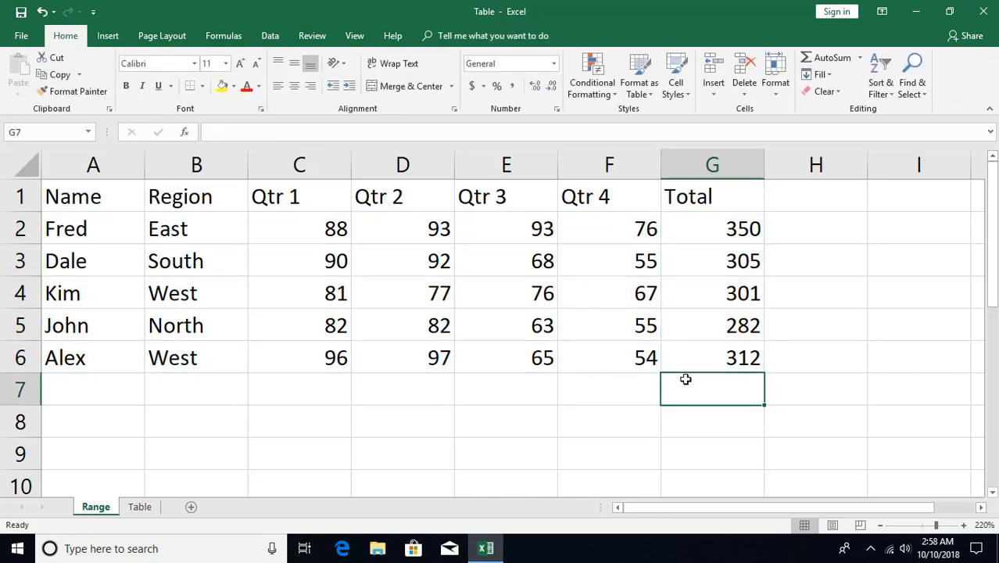
{"action": "key", "text": "alt+equal"}
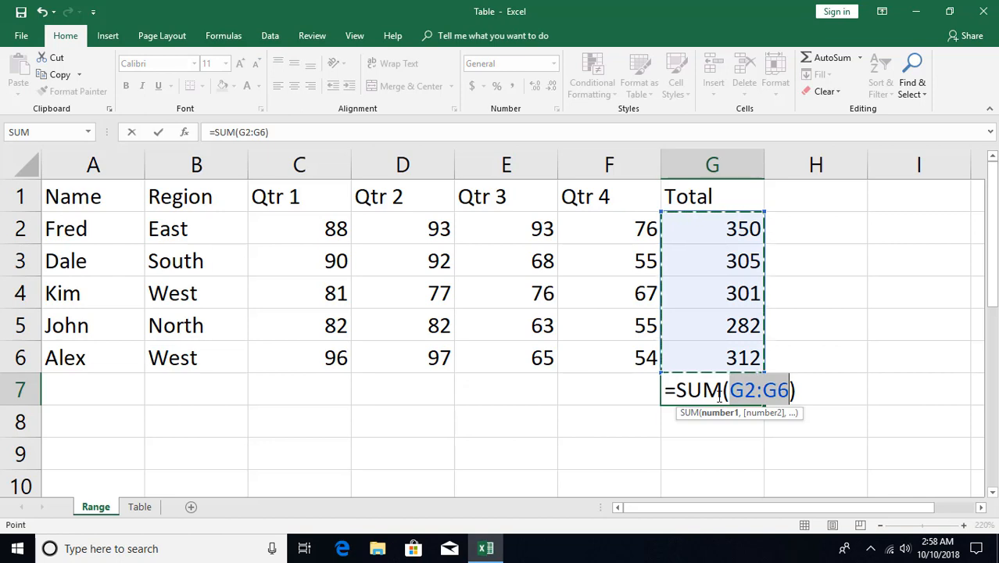
{"action": "key", "text": "ctrl+Return"}
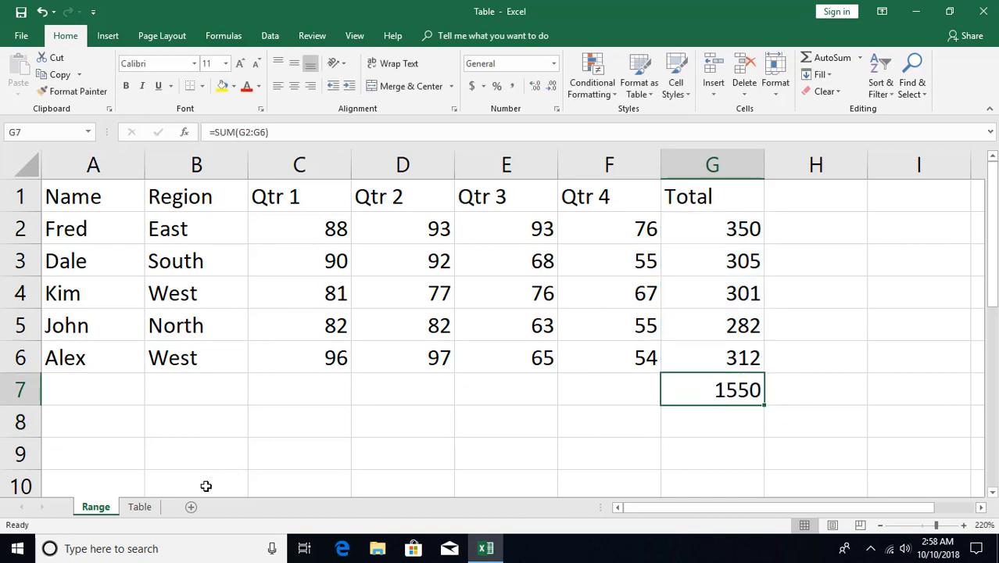
Insert a blank row on the Range sheet between the last record and the grand total in row 7
{"action": "left_click", "coordinate": [139, 507]}
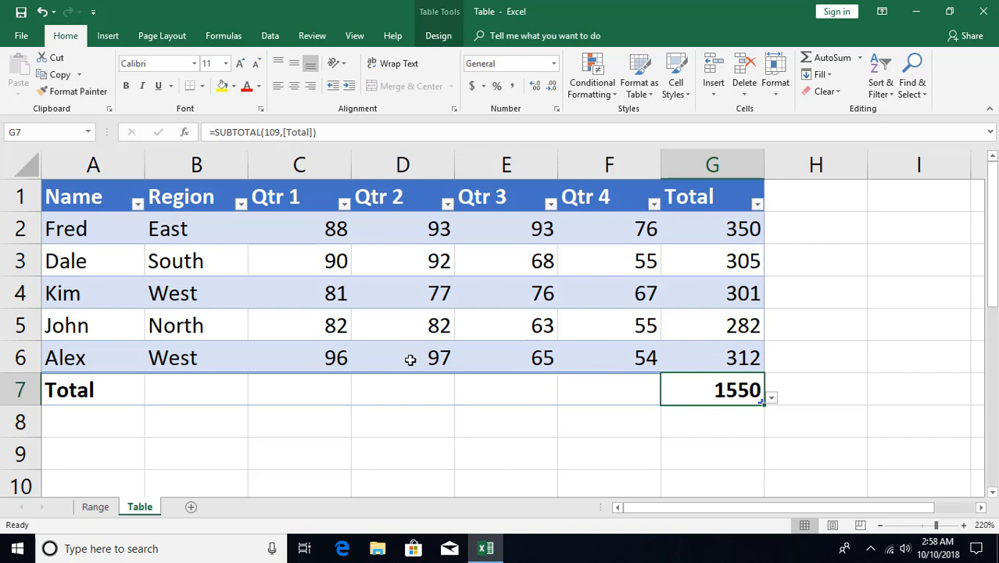
{"action": "left_click", "coordinate": [95, 506]}
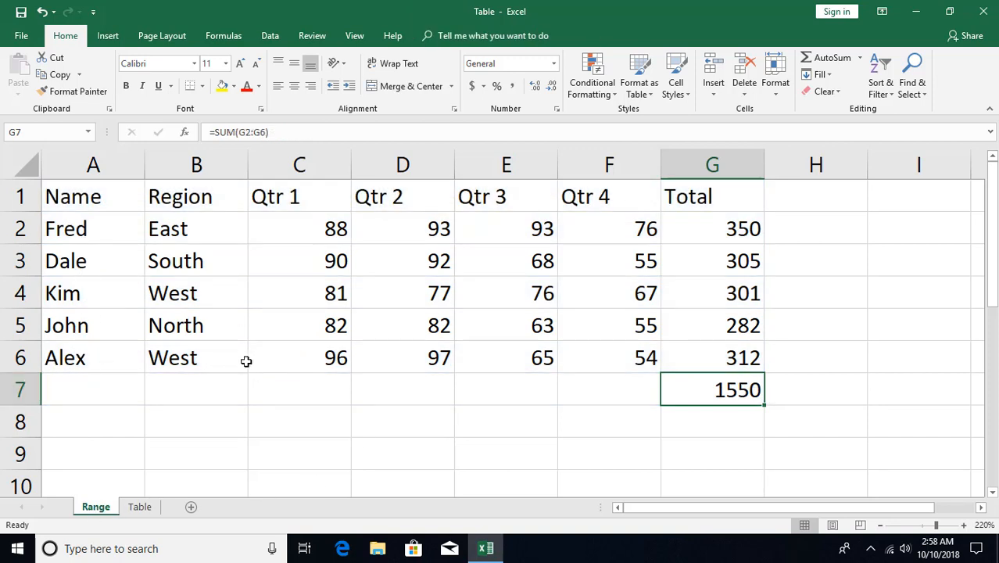
{"action": "left_click", "coordinate": [749, 359]}
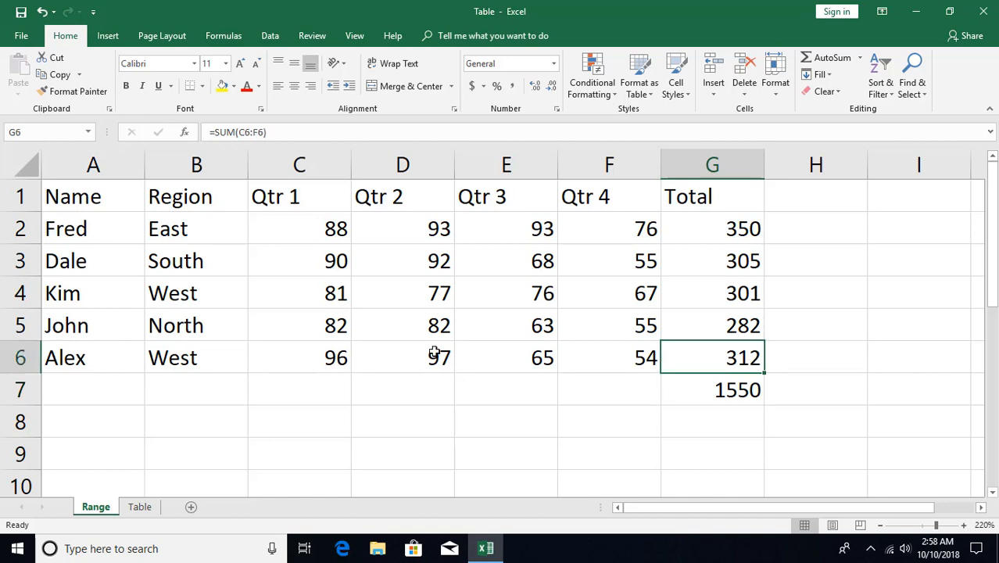
{"action": "left_click", "coordinate": [21, 390]}
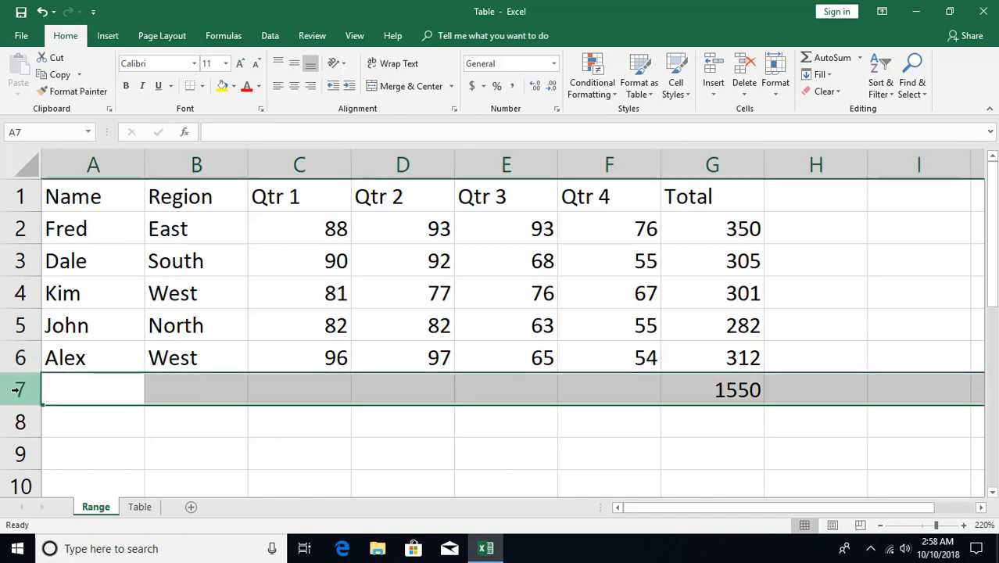
{"action": "right_click", "coordinate": [15, 390]}
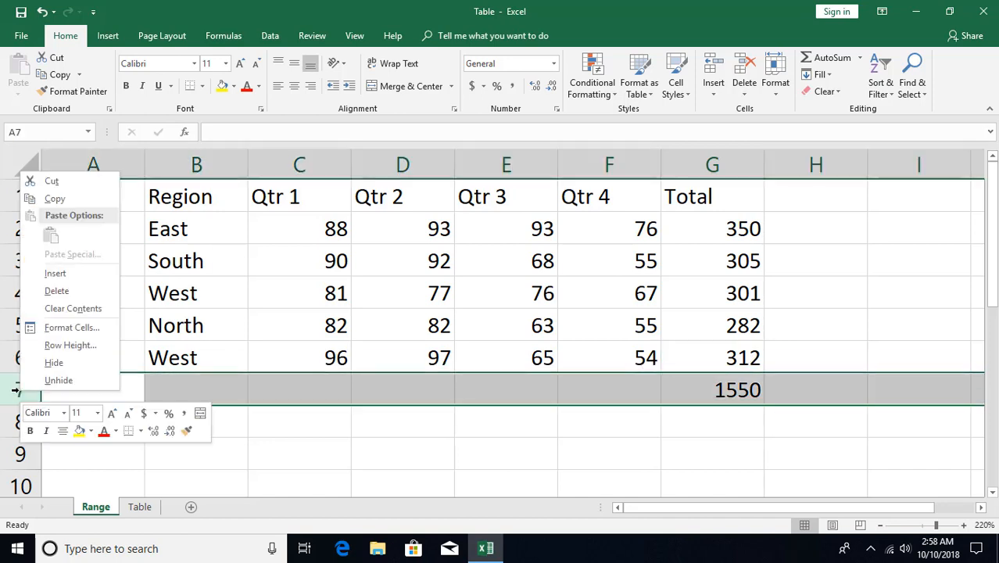
{"action": "left_click", "coordinate": [54, 279]}
Fill row 7 of the Range sheet with a person's name, region East and quarter values 55, 65, 44 and 65
{"action": "left_click", "coordinate": [86, 389]}
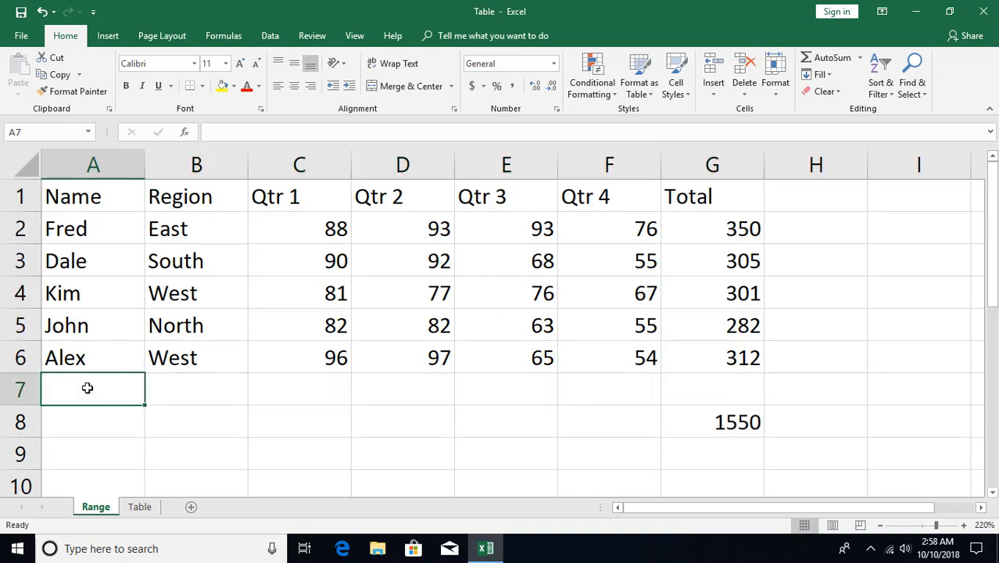
{"action": "type", "text": "Tim"}
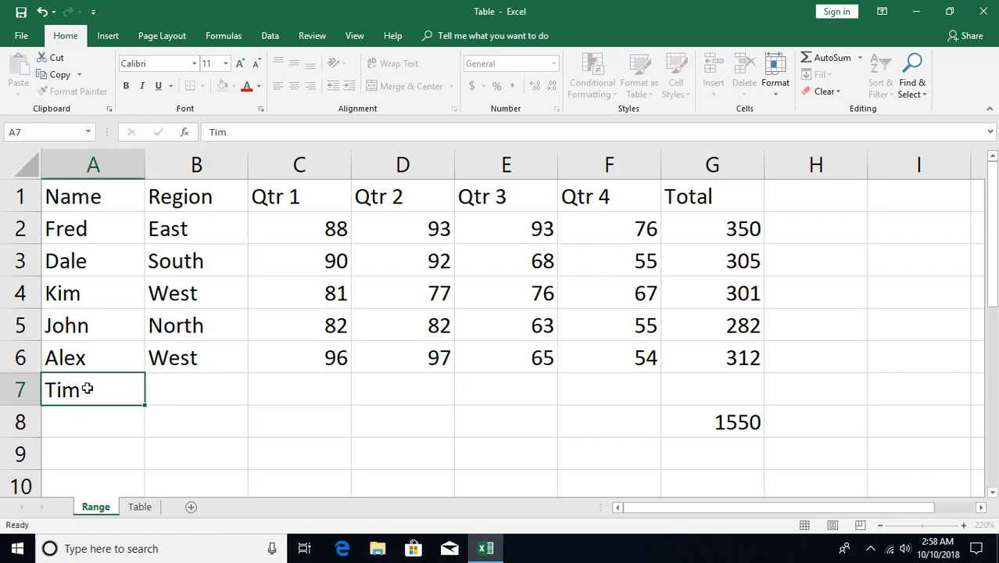
{"action": "key", "text": "Tab"}
{"action": "type", "text": "East"}
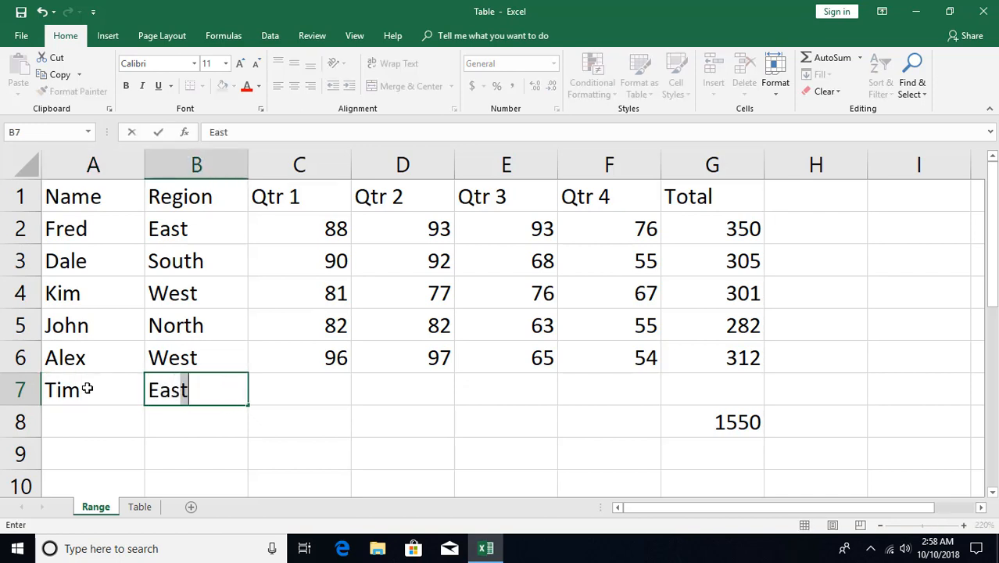
{"action": "key", "text": "Tab"}
{"action": "type", "text": "55"}
{"action": "key", "text": "Tab"}
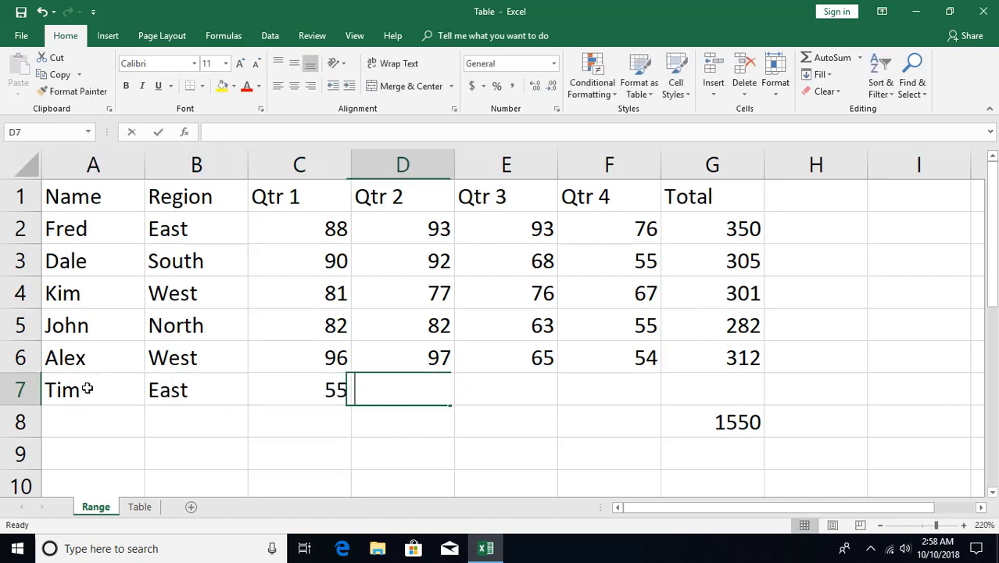
{"action": "type", "text": "65"}
{"action": "key", "text": "Tab"}
{"action": "type", "text": "44"}
{"action": "key", "text": "Tab"}
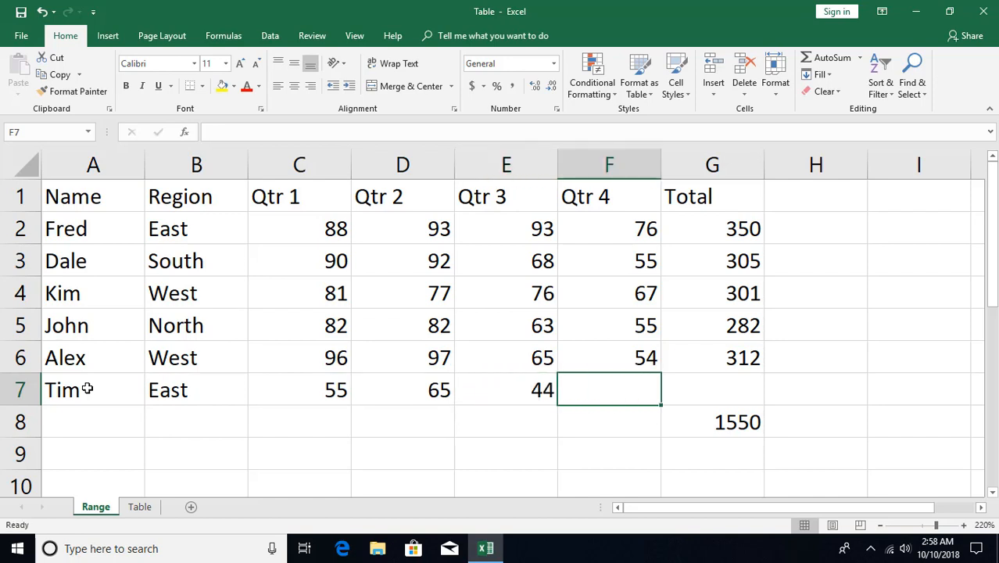
{"action": "type", "text": "654"}
{"action": "key", "text": "BackSpace"}
{"action": "key", "text": "Tab"}
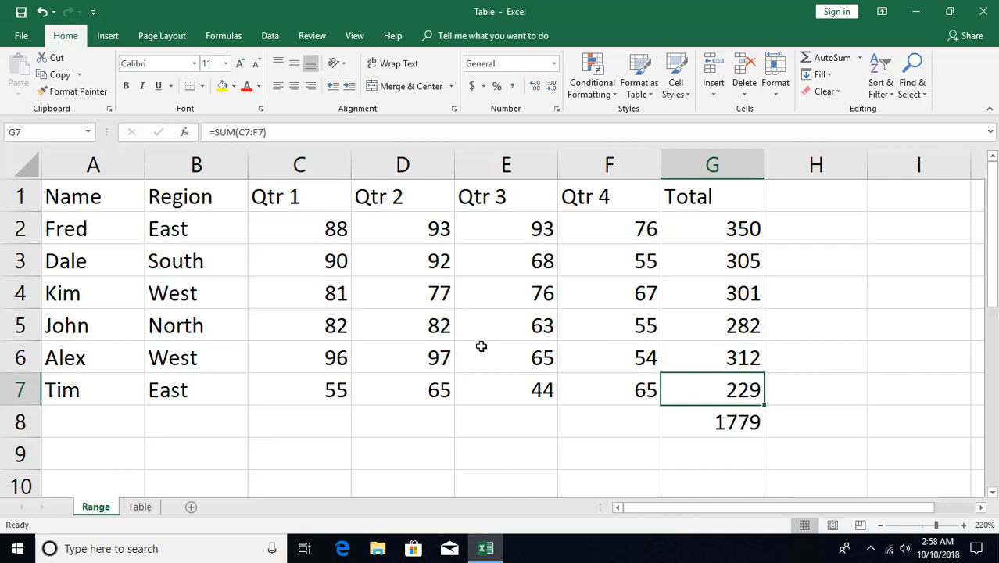
Append a new record row to the Sales table on the Table sheet, just above its total row
{"action": "left_click", "coordinate": [141, 508]}
{"action": "left_click", "coordinate": [733, 359]}
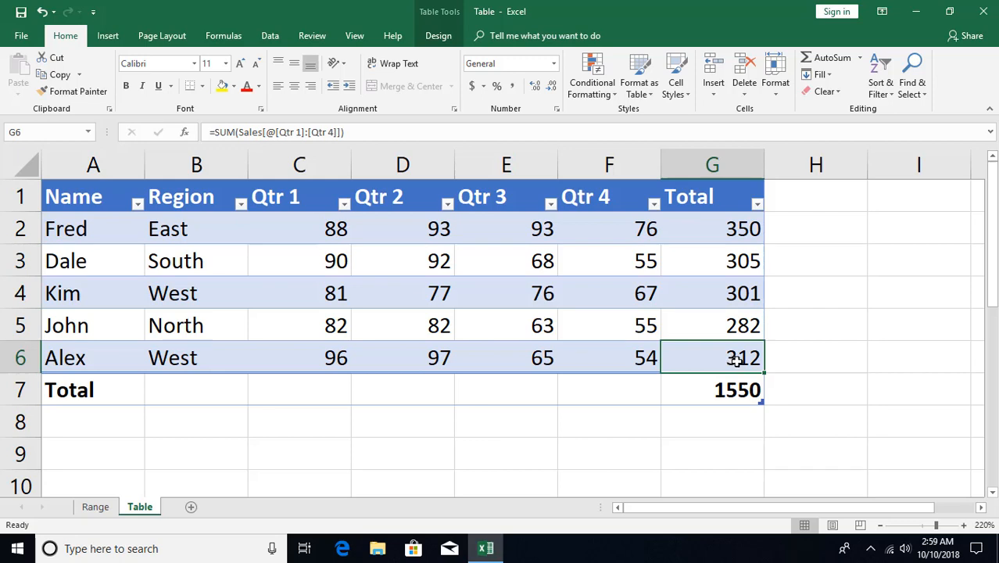
{"action": "key", "text": "Tab"}
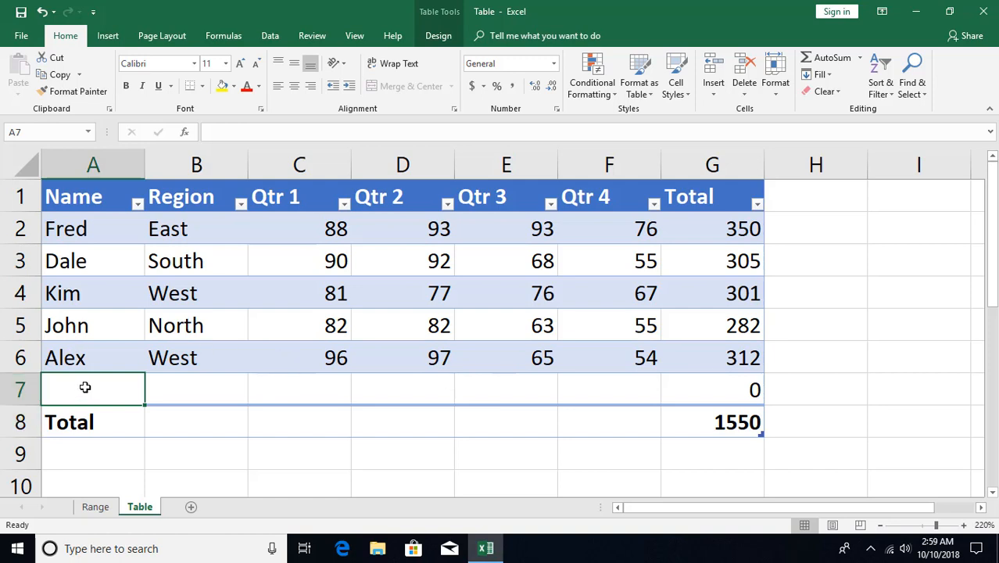
Fill row 7 of the Sales table with a person's name, region East and quarter values 44, 54, 53 and 44
{"action": "type", "text": "Tim"}
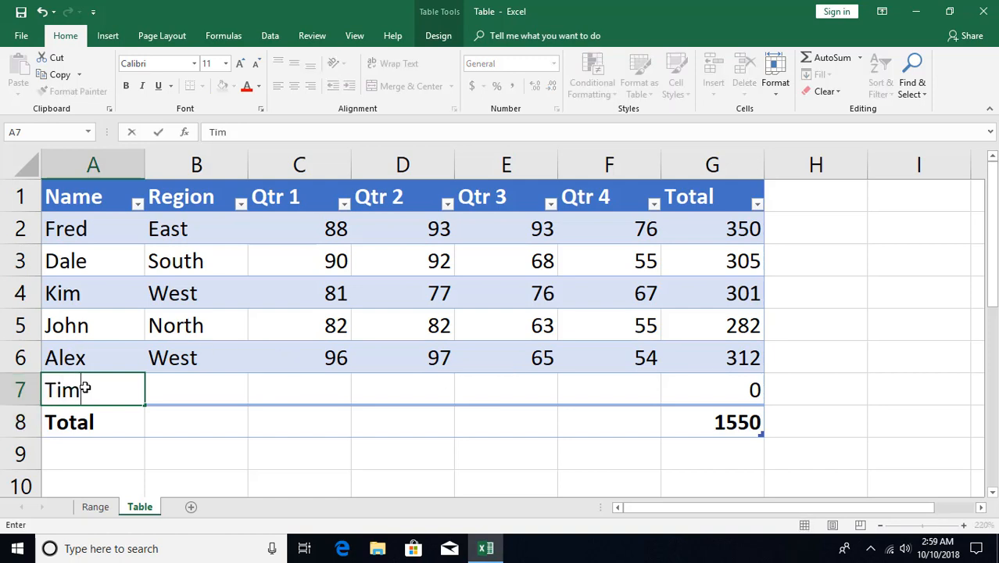
{"action": "key", "text": "Tab"}
{"action": "type", "text": "East"}
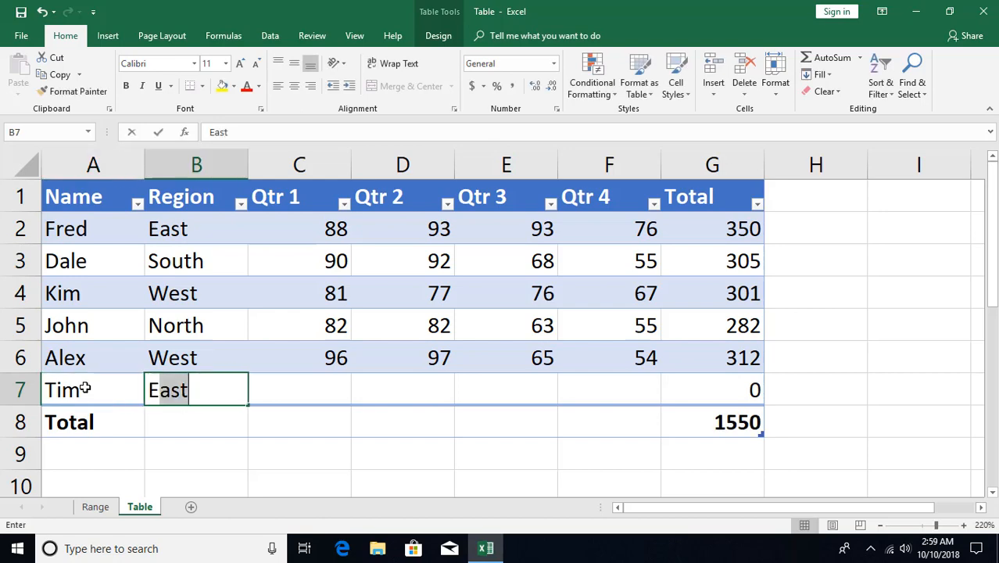
{"action": "key", "text": "Tab"}
{"action": "type", "text": "44"}
{"action": "key", "text": "Tab"}
{"action": "type", "text": "54"}
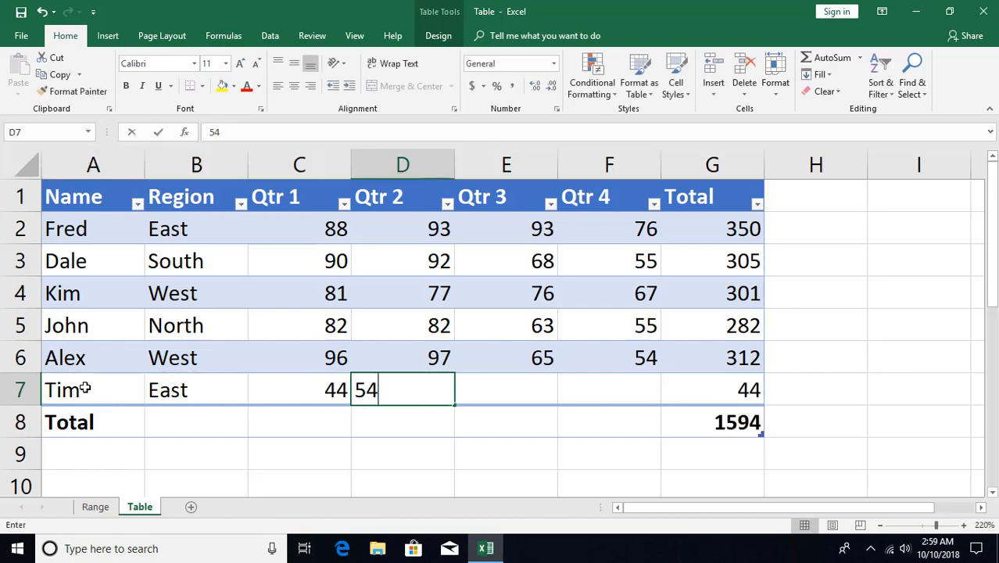
{"action": "key", "text": "Tab"}
{"action": "type", "text": "534"}
{"action": "key", "text": "BackSpace"}
{"action": "key", "text": "Tab"}
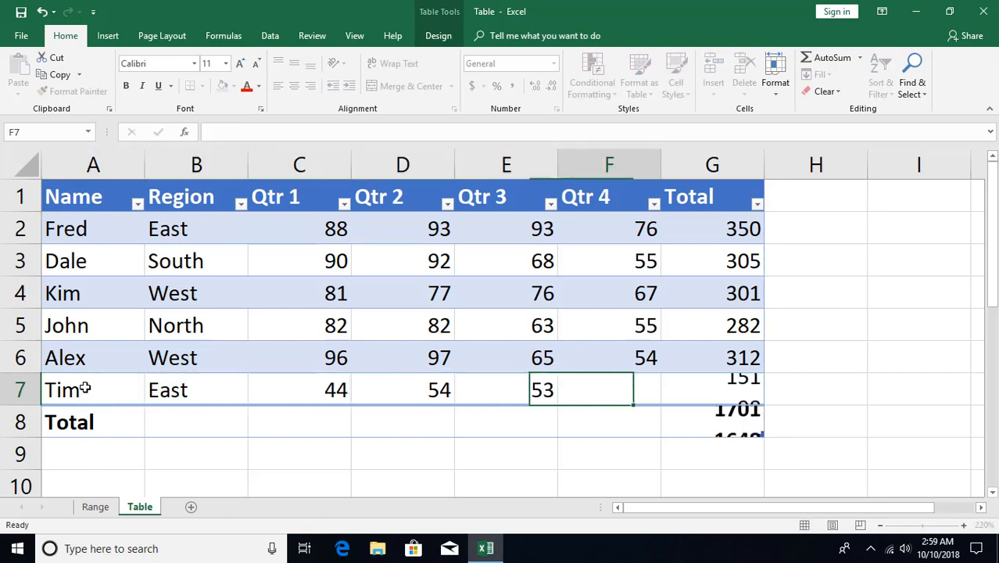
{"action": "type", "text": "44"}
{"action": "key", "text": "Tab"}
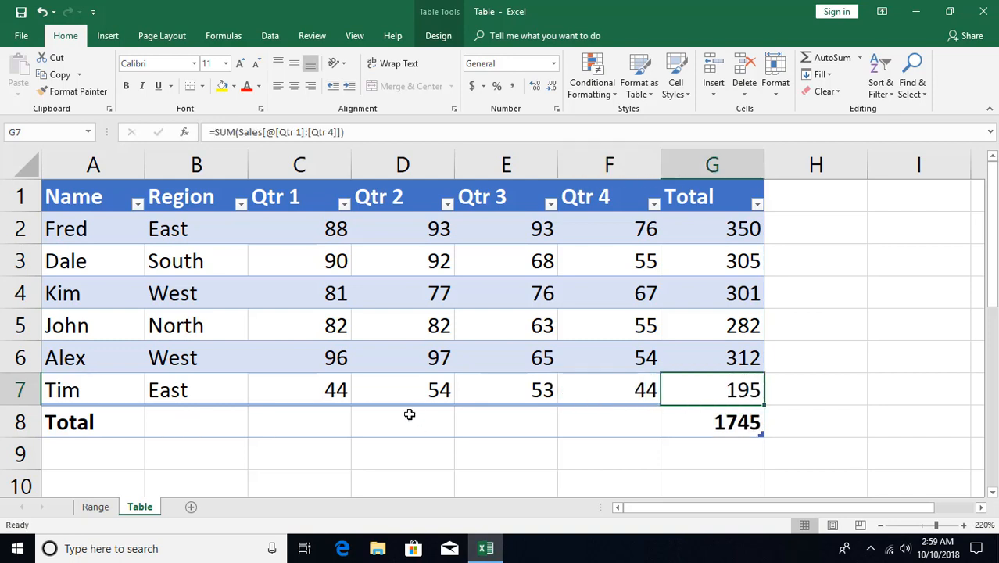
Insert a blank row on the Range sheet at row 4, between the second and third records
{"action": "left_click", "coordinate": [95, 506]}
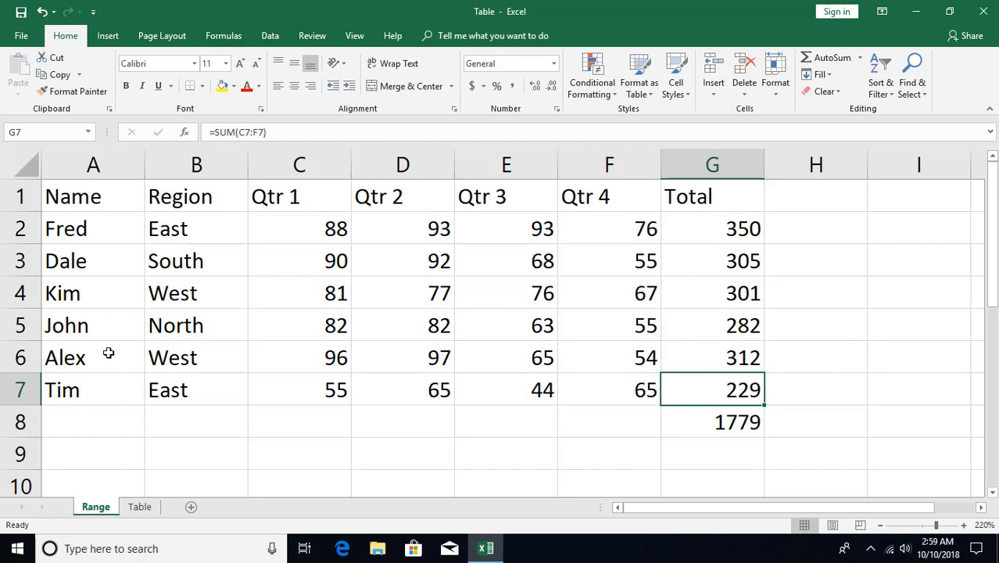
{"action": "left_click", "coordinate": [19, 293]}
{"action": "right_click", "coordinate": [22, 295]}
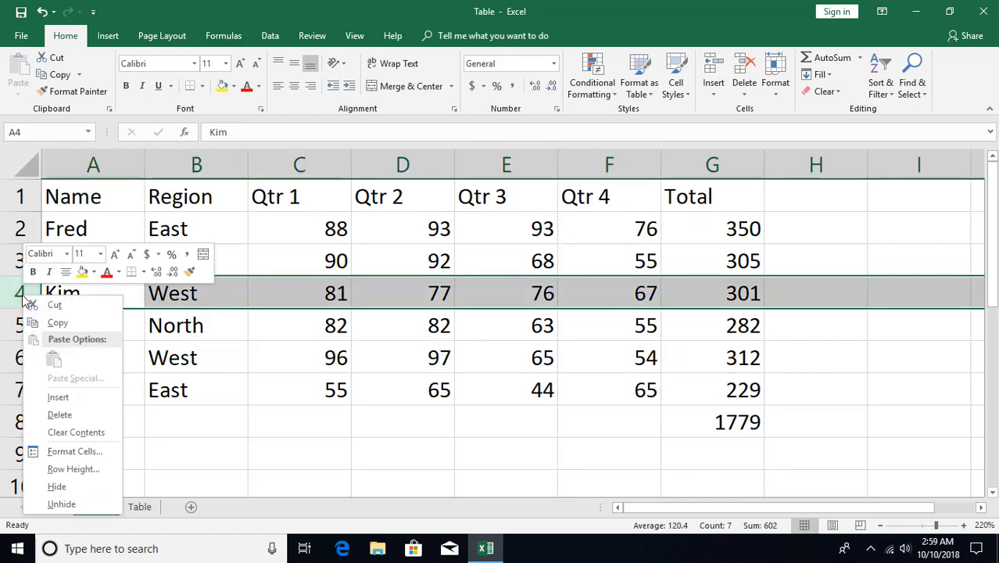
{"action": "left_click", "coordinate": [78, 398]}
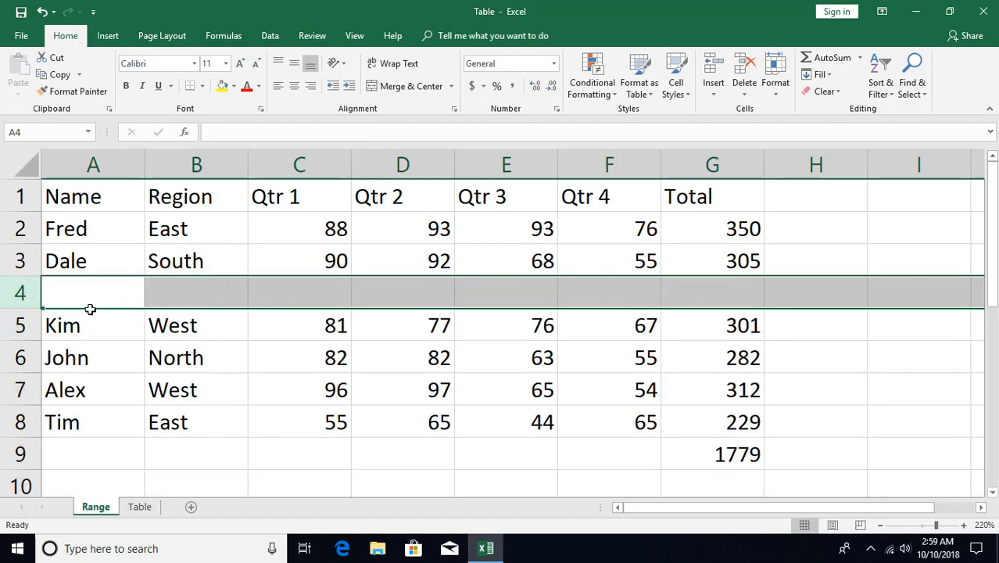
Fill row 4 of the Range sheet with a person's name, region South and quarter values 55, 65, 54 and 54
{"action": "left_click", "coordinate": [85, 291]}
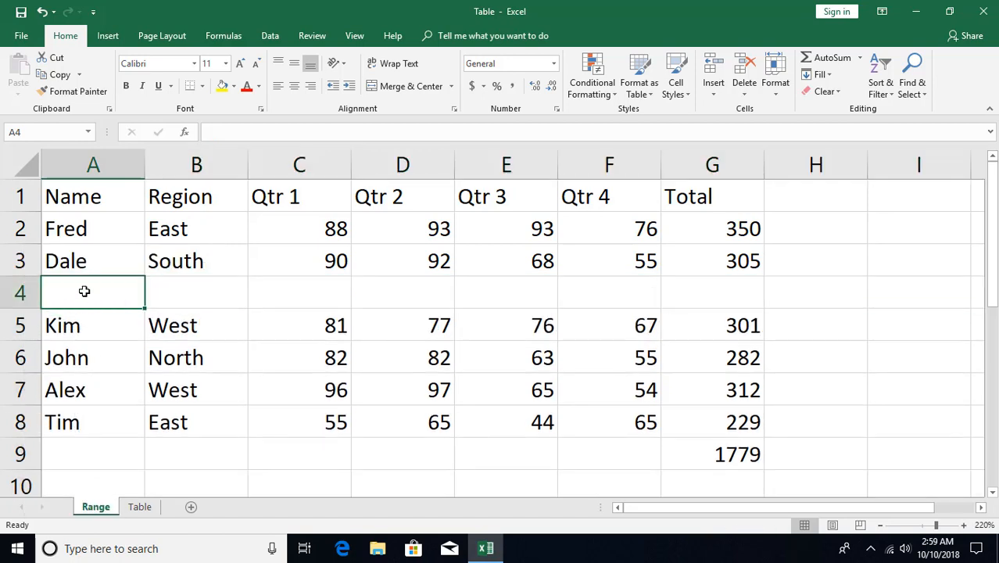
{"action": "type", "text": "Sam"}
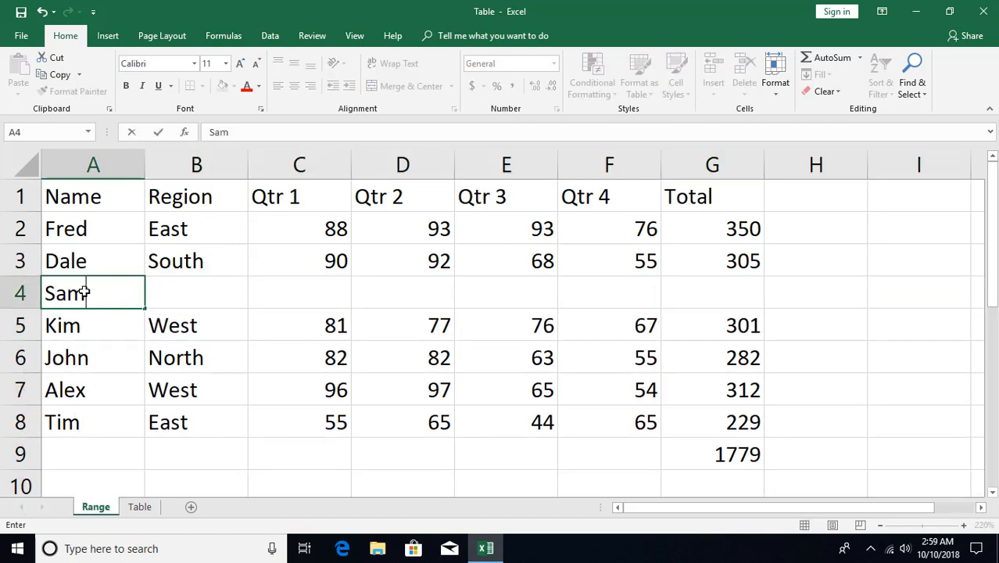
{"action": "key", "text": "Tab"}
{"action": "type", "text": "South"}
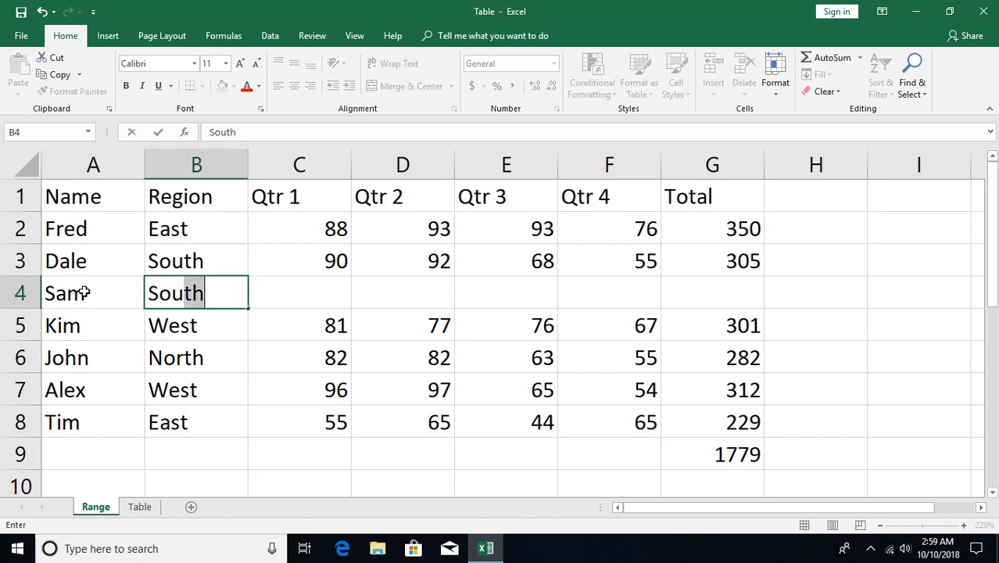
{"action": "key", "text": "Tab"}
{"action": "type", "text": "55"}
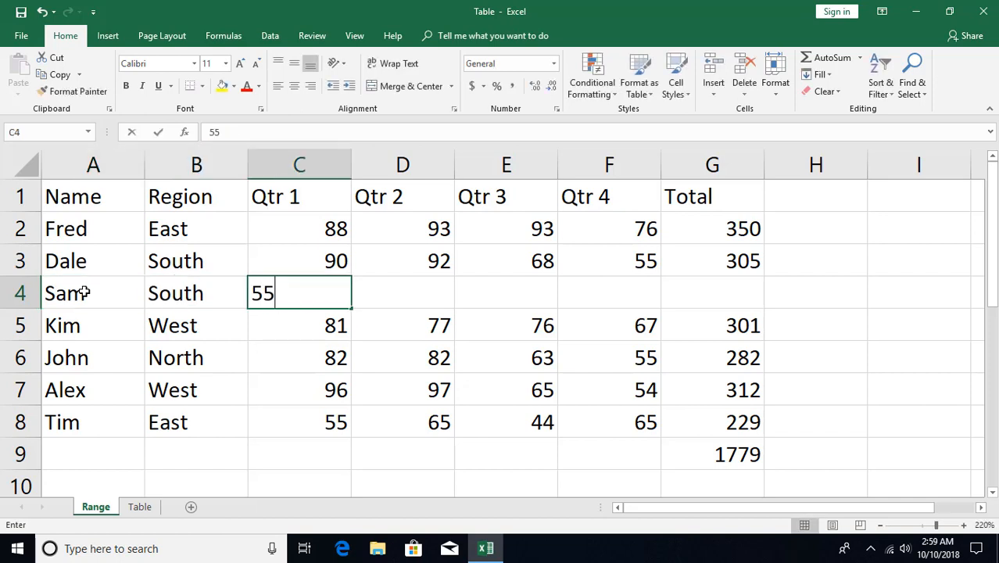
{"action": "key", "text": "Tab"}
{"action": "type", "text": "65"}
{"action": "key", "text": "Tab"}
{"action": "type", "text": "54"}
{"action": "key", "text": "Tab"}
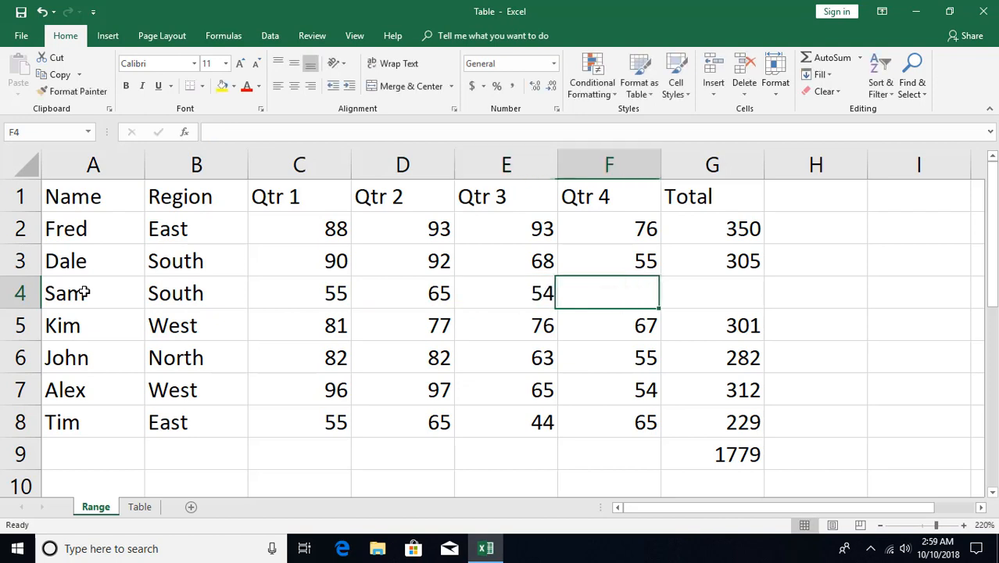
{"action": "type", "text": "54"}
{"action": "key", "text": "Tab"}
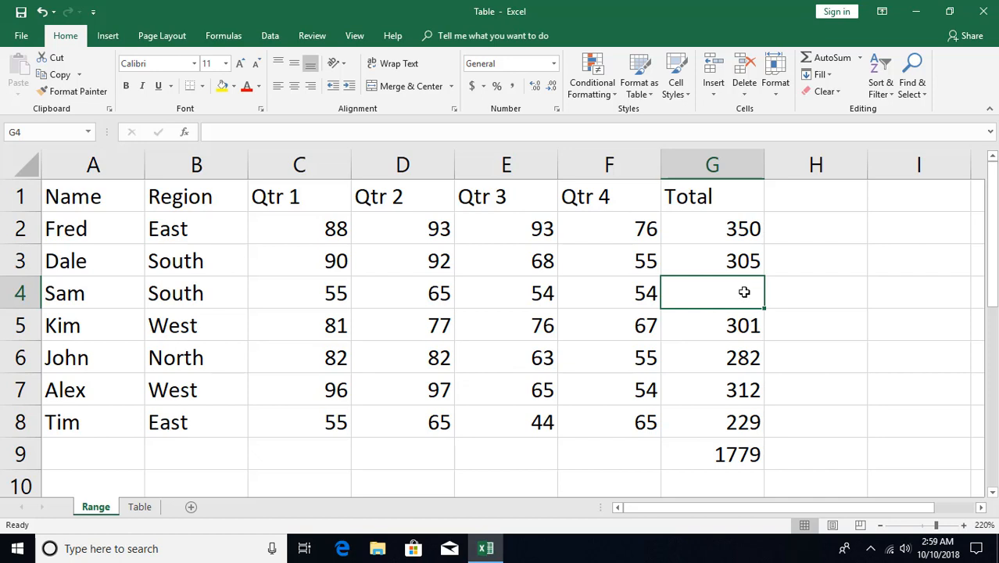
Copy the Total formula from G3 to G4 on the Range sheet
{"action": "left_click", "coordinate": [735, 259]}
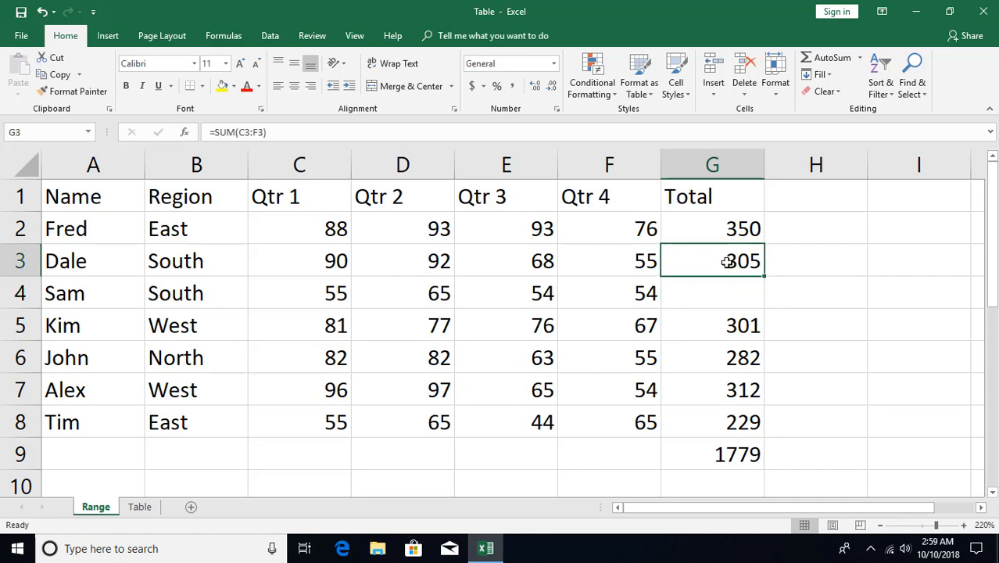
{"action": "key", "text": "ctrl+c"}
{"action": "left_click", "coordinate": [720, 293]}
{"action": "key", "text": "ctrl+v"}
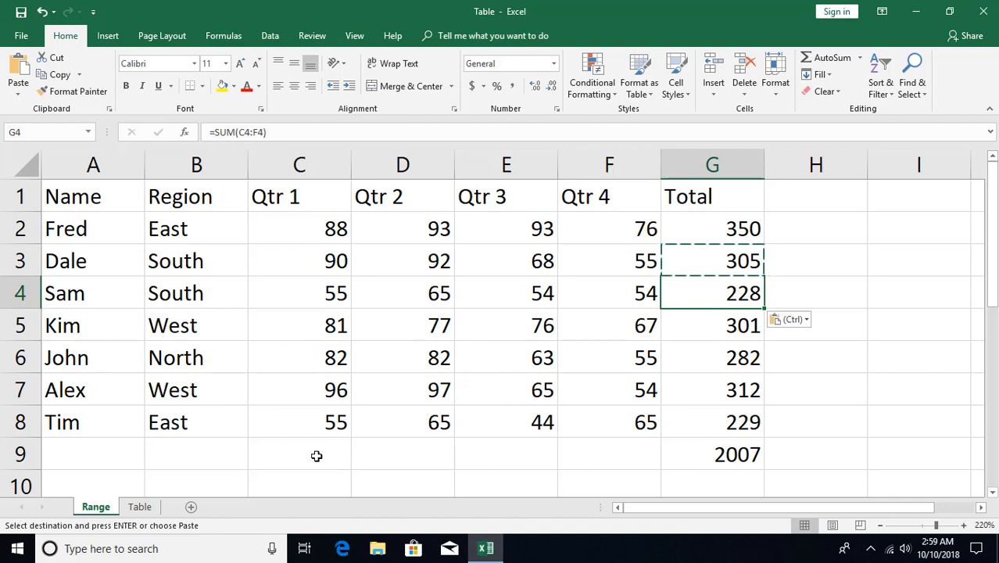
Insert a blank row at row 4 of the Sales table on the Table sheet and check its Total formula in G4
{"action": "left_click", "coordinate": [140, 507]}
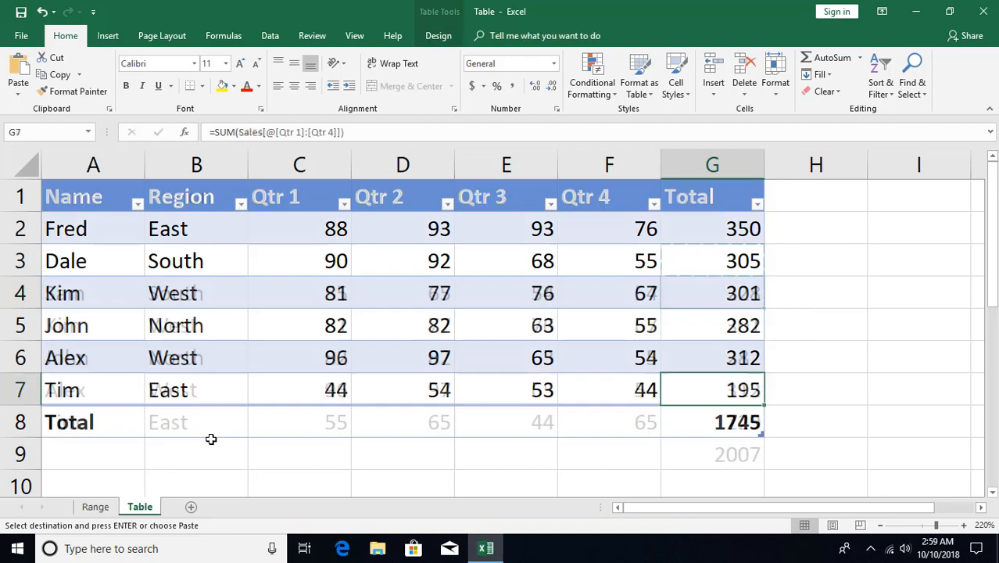
{"action": "left_click", "coordinate": [30, 300]}
{"action": "right_click", "coordinate": [29, 300]}
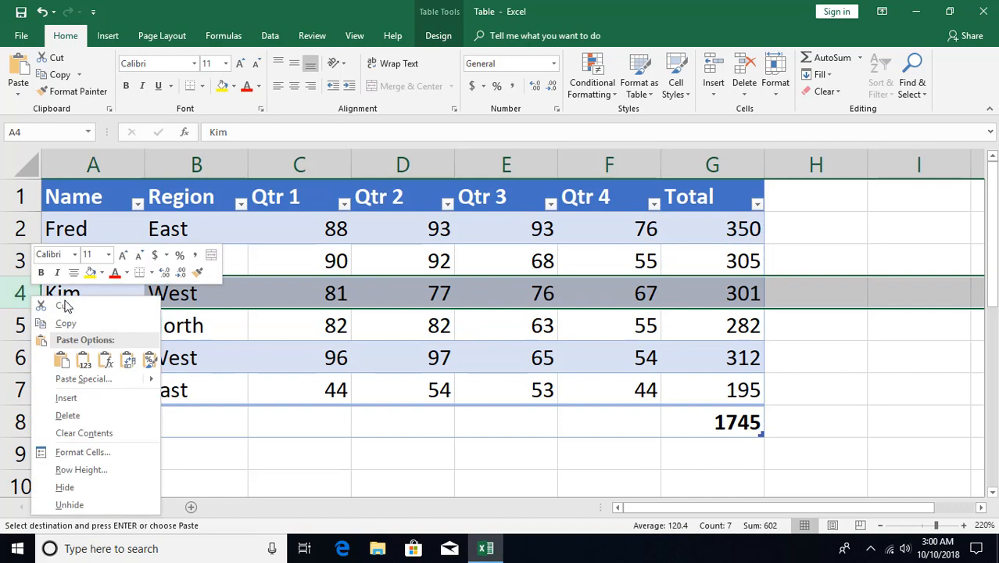
{"action": "left_click", "coordinate": [84, 397]}
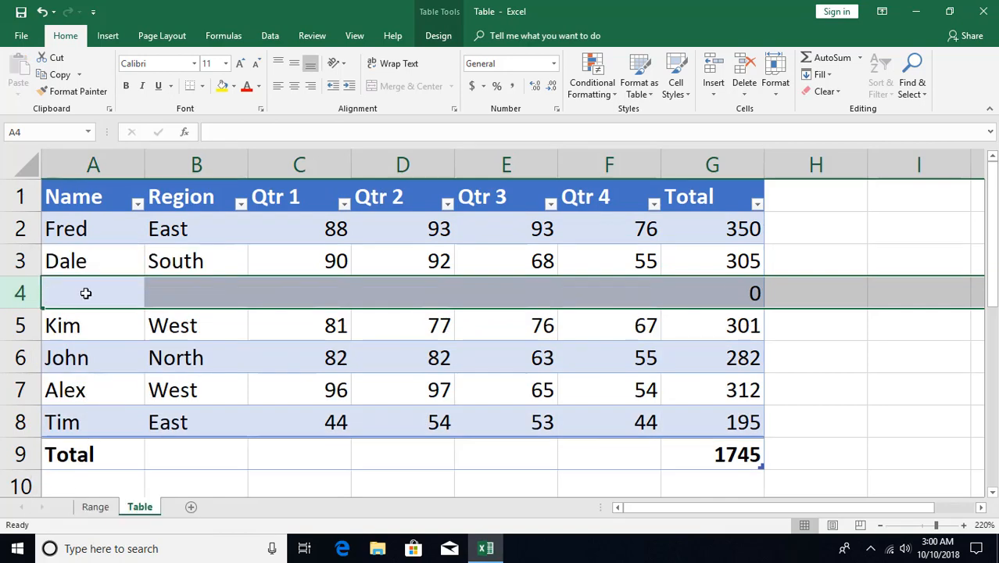
{"action": "left_click", "coordinate": [748, 295]}
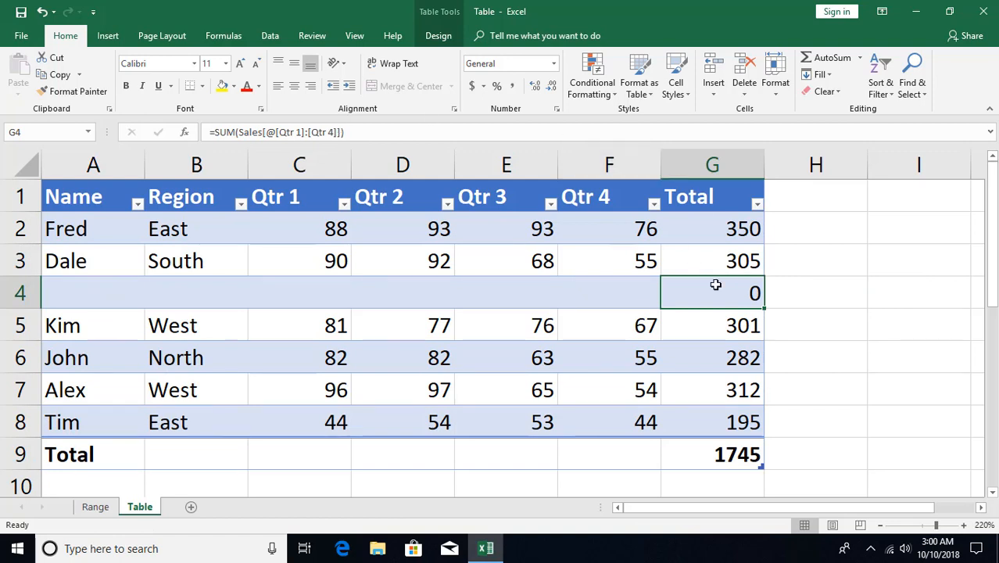
Fill row 4 of the Sales table with a person's name, region East and quarter values 44, 56, 66 and 45
{"action": "left_click", "coordinate": [70, 289]}
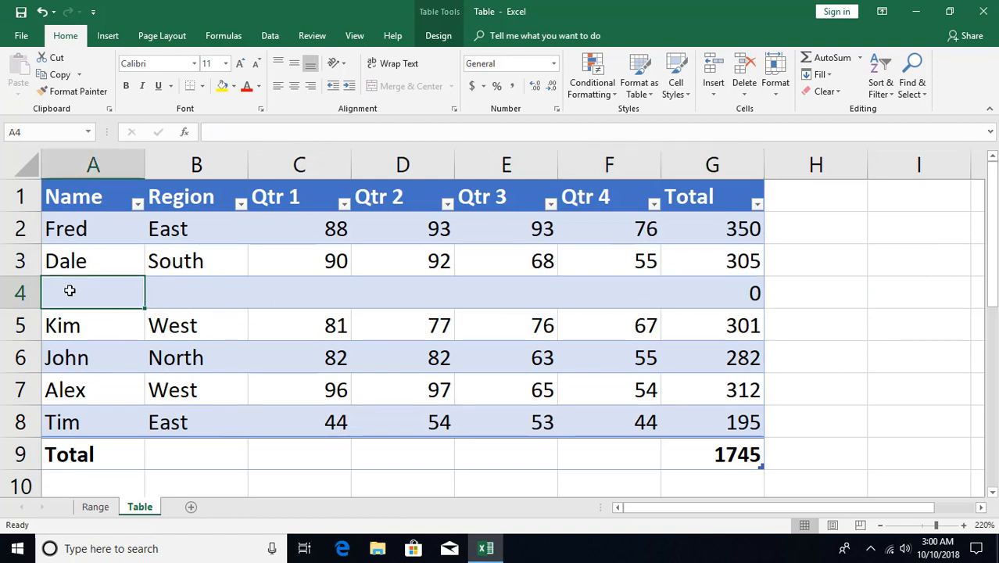
{"action": "type", "text": "Kelly"}
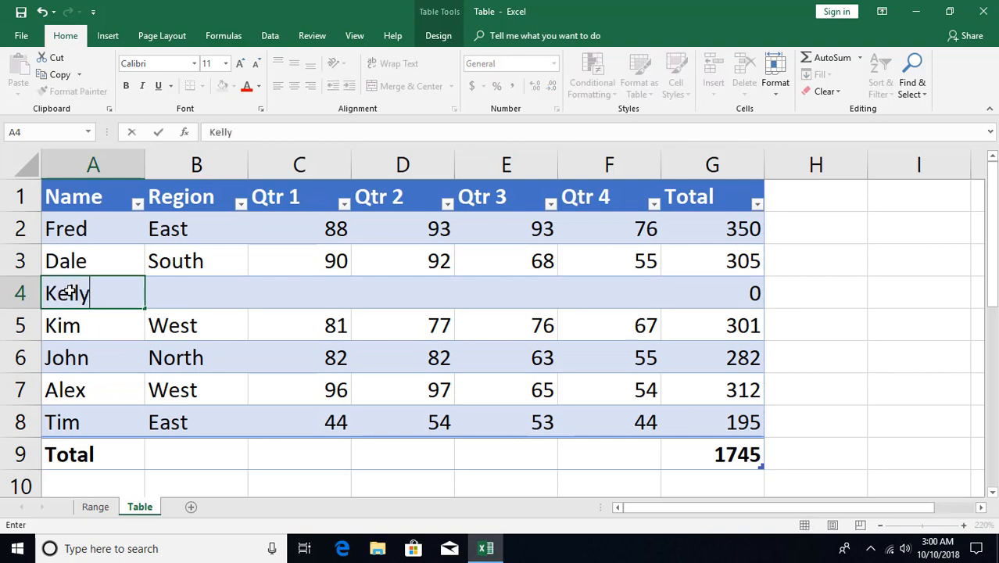
{"action": "key", "text": "Tab"}
{"action": "type", "text": "East"}
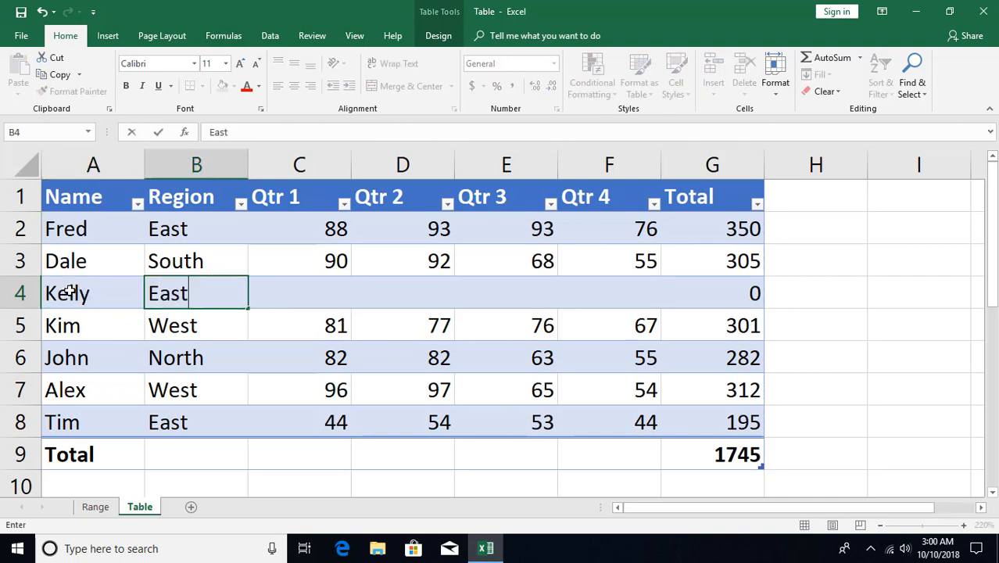
{"action": "key", "text": "Tab"}
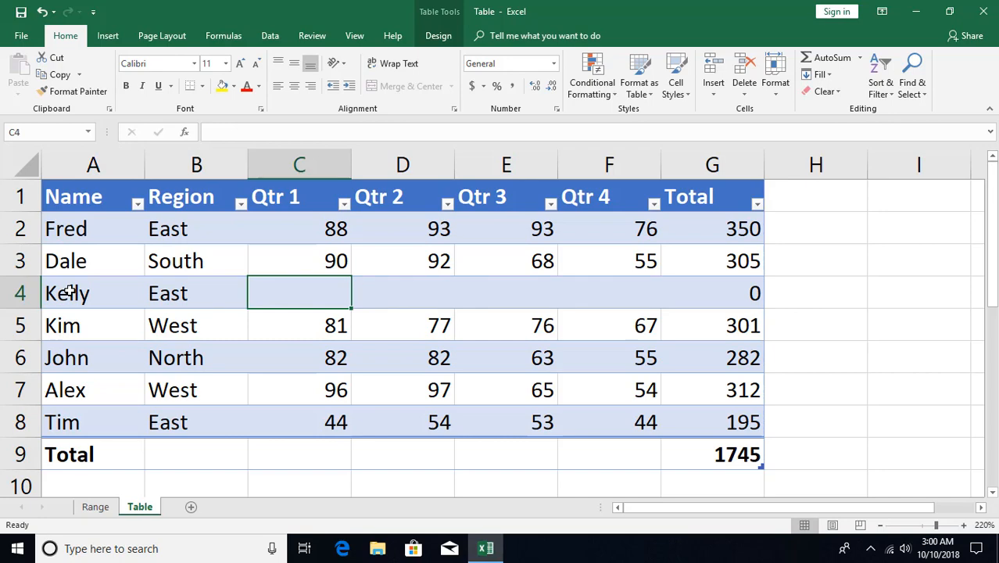
{"action": "type", "text": "44"}
{"action": "key", "text": "Tab"}
{"action": "type", "text": "565"}
{"action": "key", "text": "BackSpace"}
{"action": "key", "text": "Tab"}
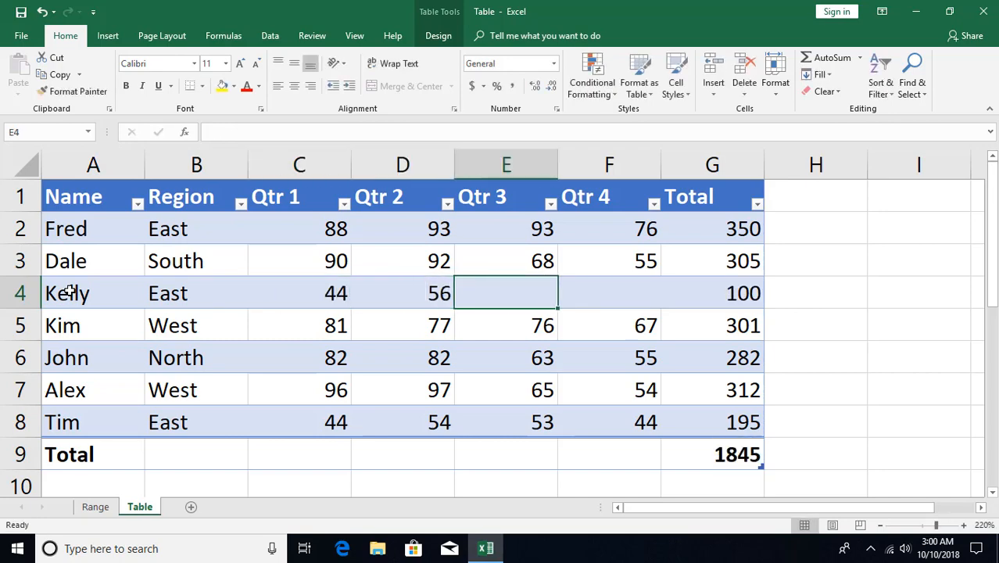
{"action": "type", "text": "66"}
{"action": "key", "text": "Tab"}
{"action": "type", "text": "45"}
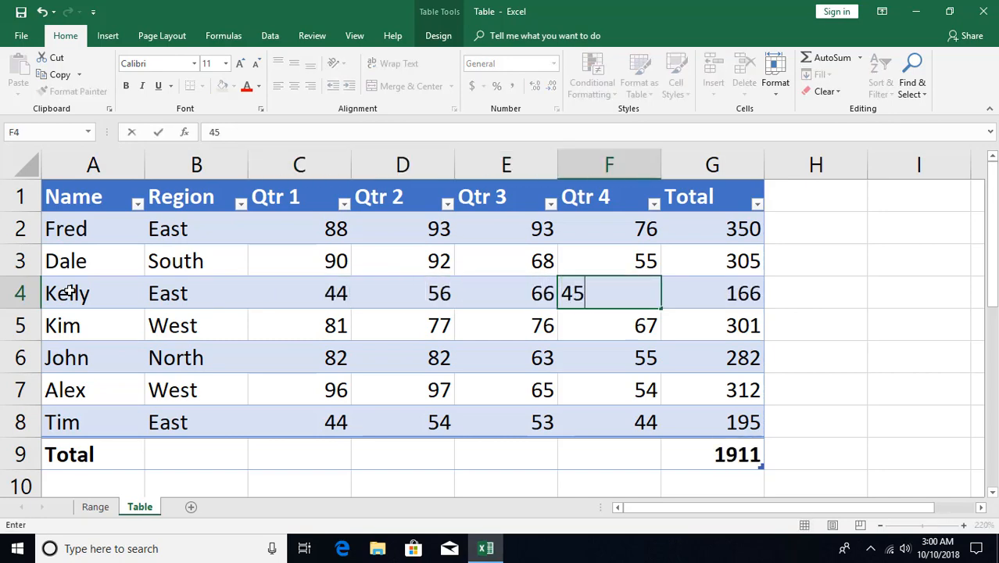
{"action": "key", "text": "Tab"}
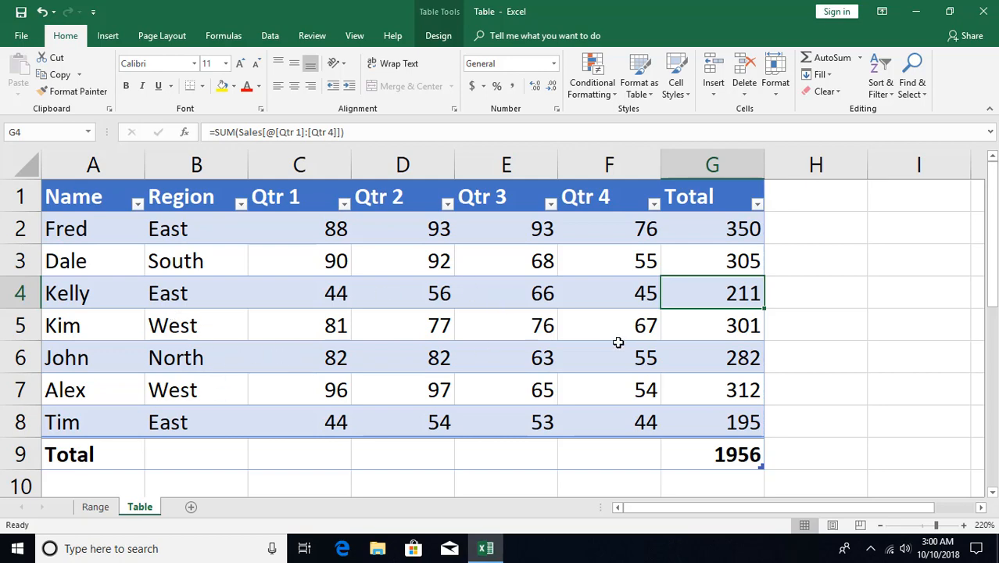
Resize the Sales table from its lower corner to extend it by three rows and two columns
{"action": "scroll", "coordinate": [617, 338], "scroll_direction": "down", "scroll_amount": 1}
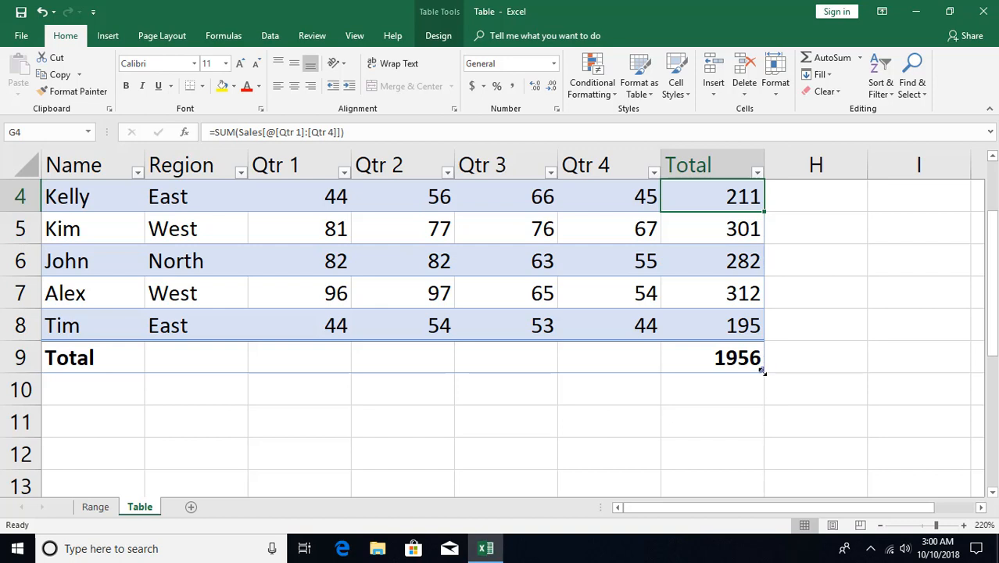
{"action": "left_click_drag", "start_coordinate": [762, 373], "coordinate": [931, 463]}
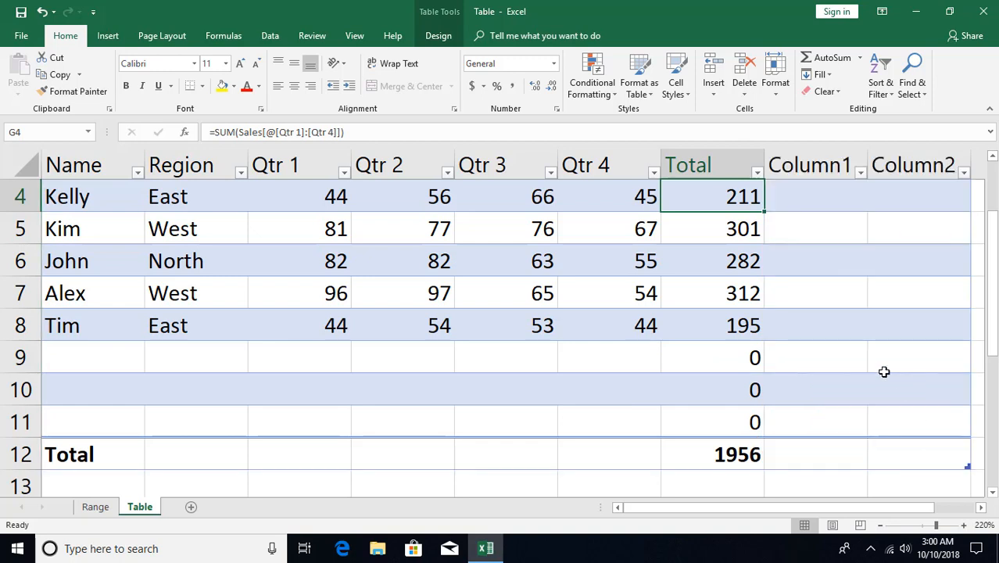
{"action": "scroll", "coordinate": [834, 276], "scroll_direction": "up", "scroll_amount": 1}
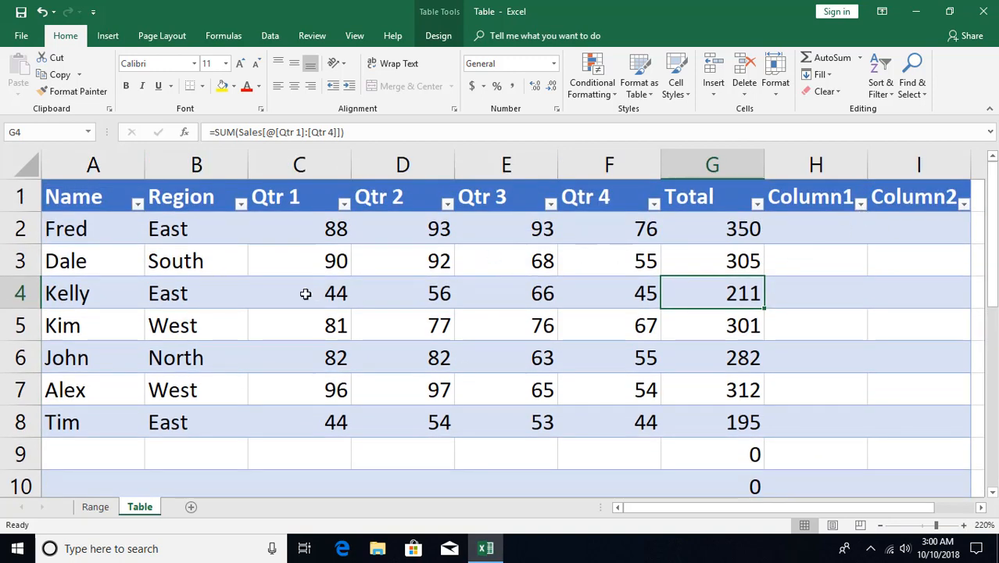
Undo the resizing of the Sales table
{"action": "left_click", "coordinate": [43, 12]}
{"action": "left_click", "coordinate": [43, 12]}
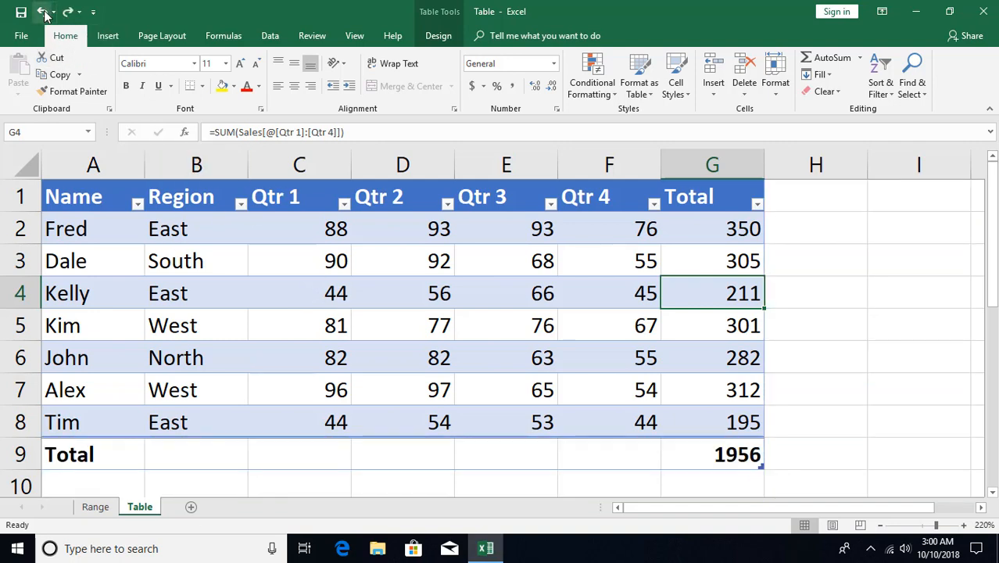
{"action": "left_click", "coordinate": [332, 268]}
{"action": "left_click", "coordinate": [96, 507]}
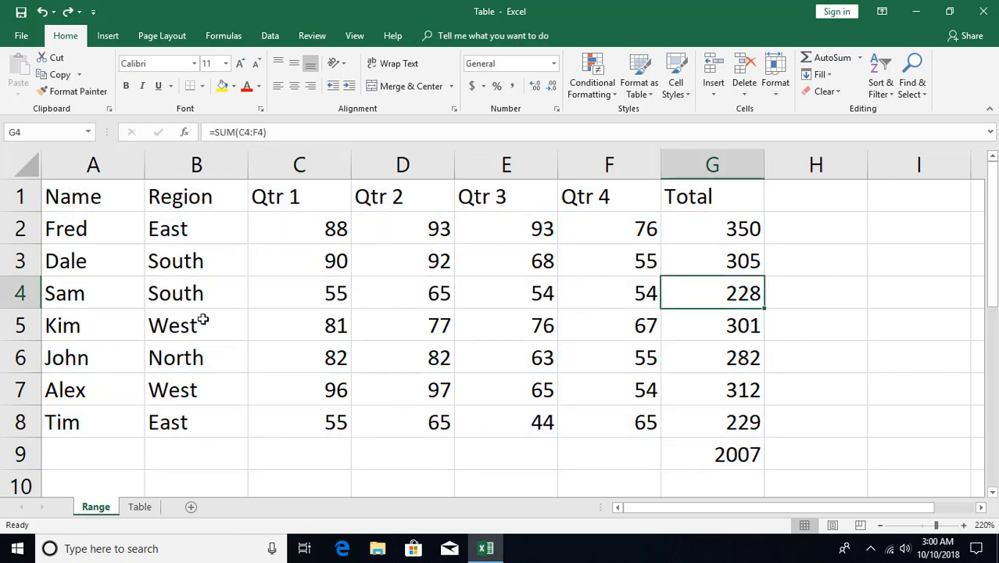
{"action": "left_click_drag", "start_coordinate": [21, 292], "coordinate": [19, 357]}
{"action": "right_click", "coordinate": [15, 319]}
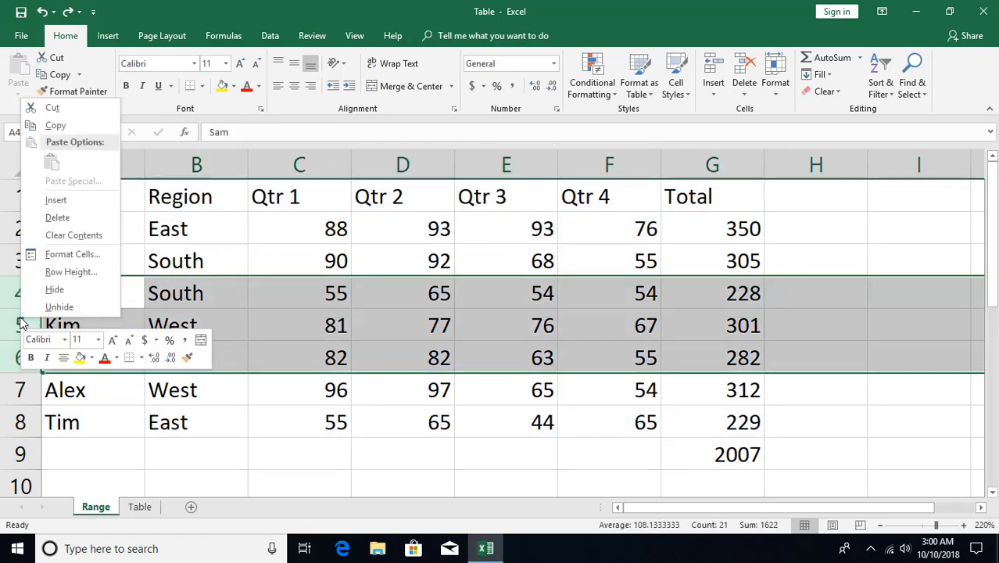
{"action": "key", "text": "Escape"}
{"action": "left_click_drag", "start_coordinate": [304, 164], "coordinate": [428, 163]}
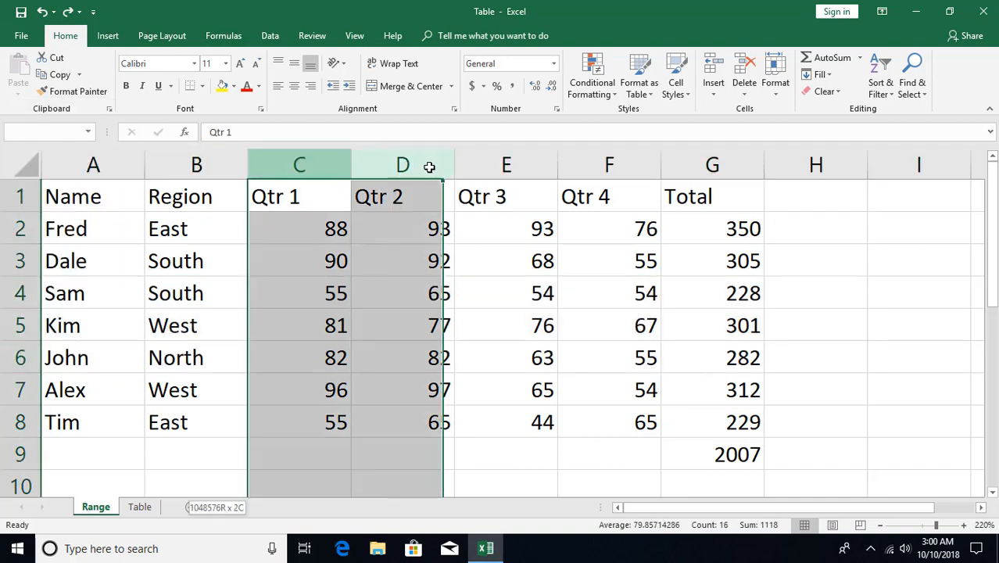
{"action": "right_click", "coordinate": [375, 164]}
{"action": "key", "text": "Escape"}
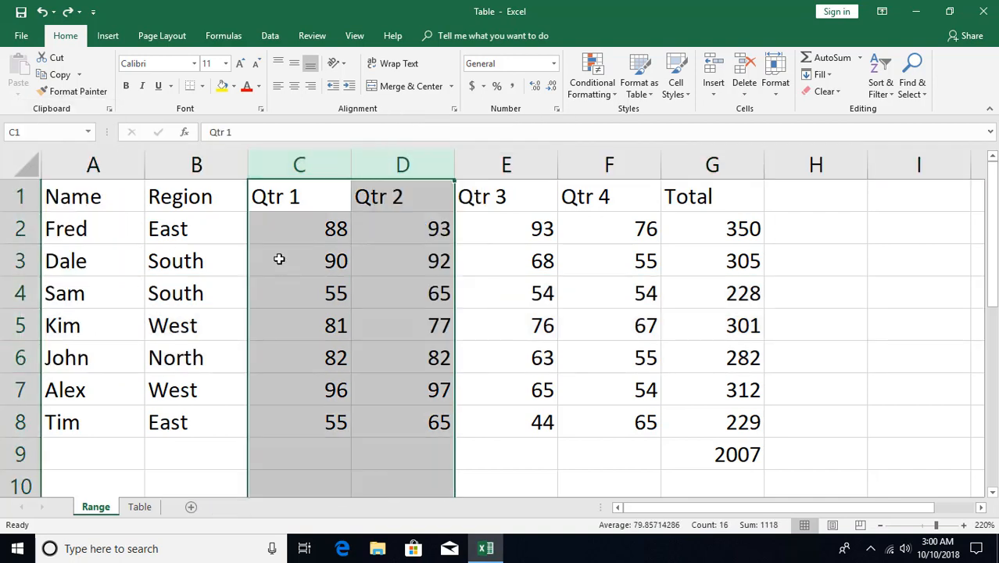
Compare the data on the Range sheet with the Sales table on the Table sheet
{"action": "left_click", "coordinate": [543, 266]}
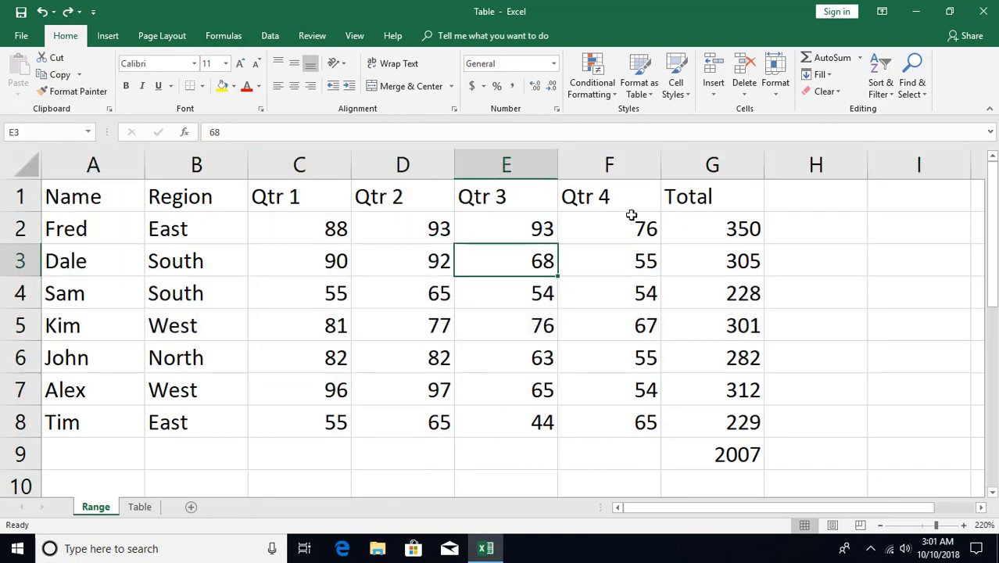
{"action": "left_click", "coordinate": [770, 164]}
{"action": "left_click", "coordinate": [445, 301]}
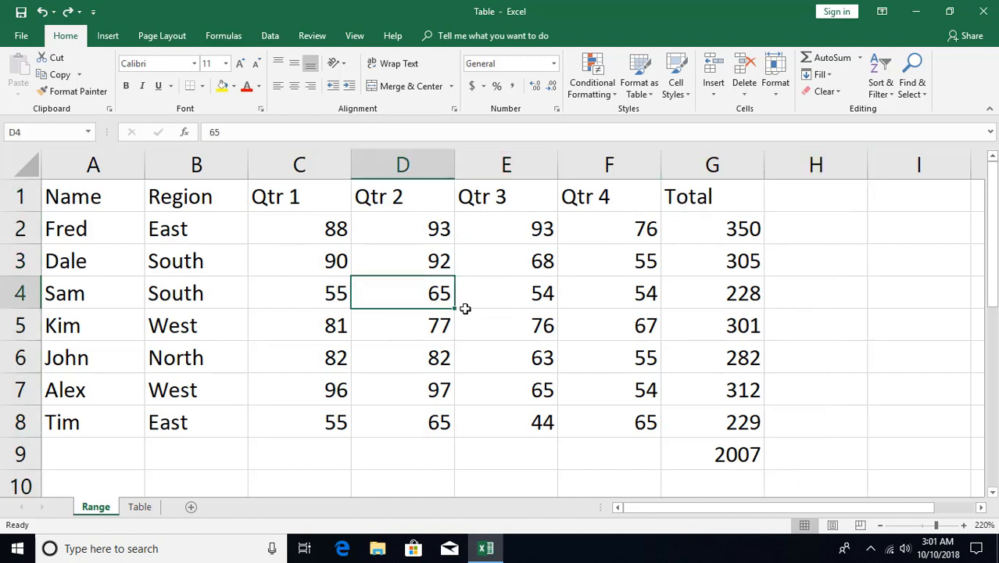
{"action": "left_click", "coordinate": [139, 506]}
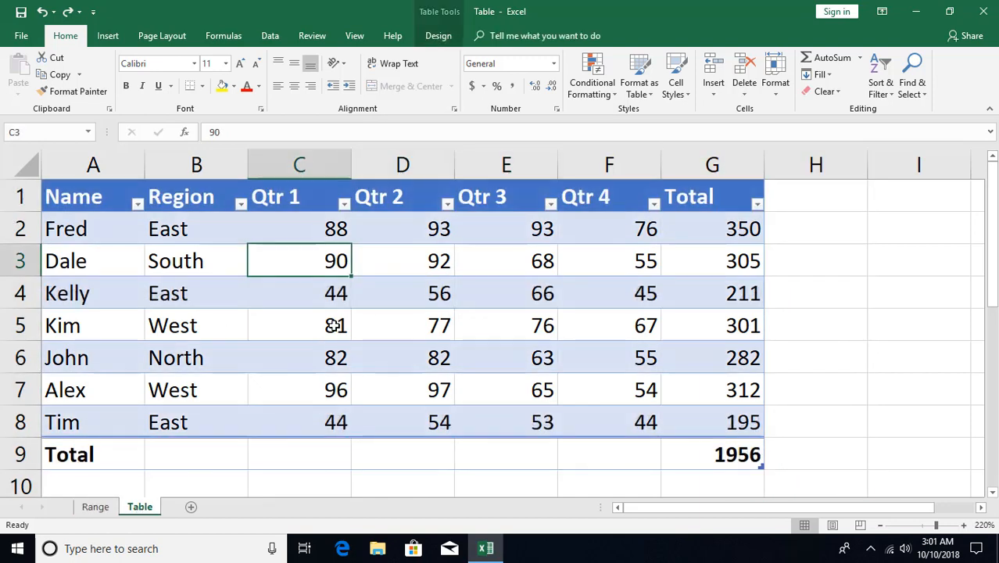
{"action": "left_click", "coordinate": [331, 322]}
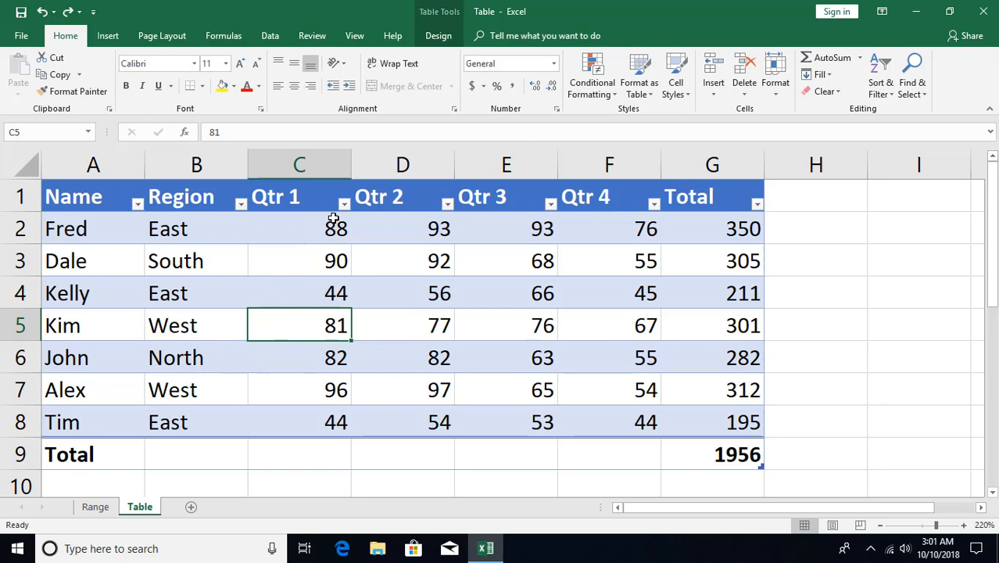
Turn on header filters for the plain data on the Range sheet
{"action": "left_click", "coordinate": [95, 507]}
{"action": "left_click", "coordinate": [243, 300]}
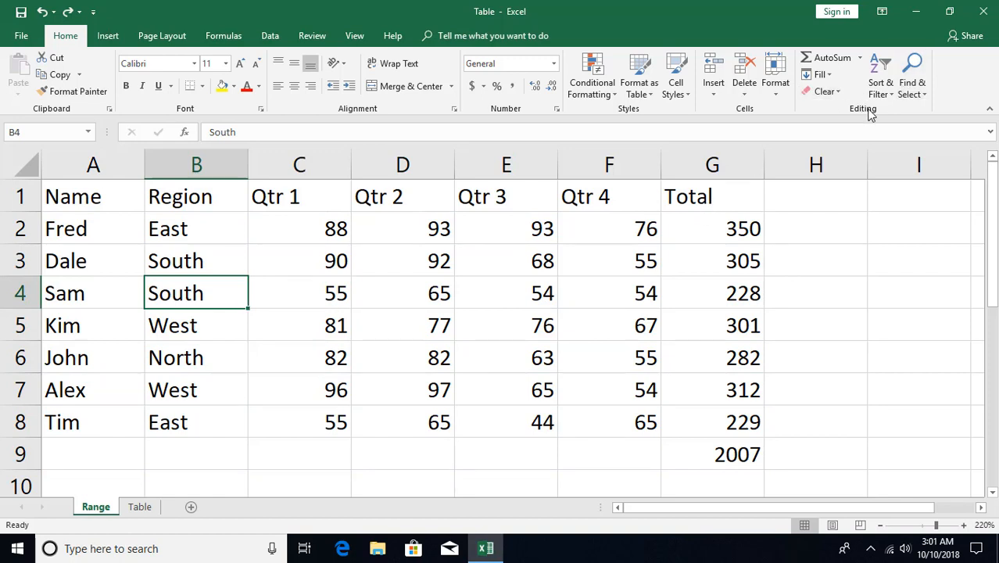
{"action": "left_click", "coordinate": [880, 85]}
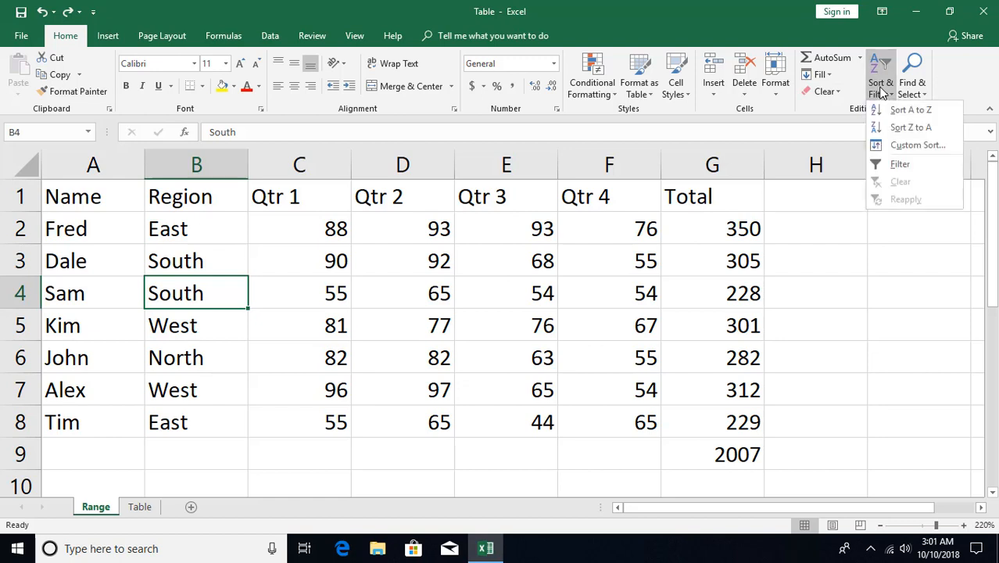
{"action": "left_click", "coordinate": [916, 164]}
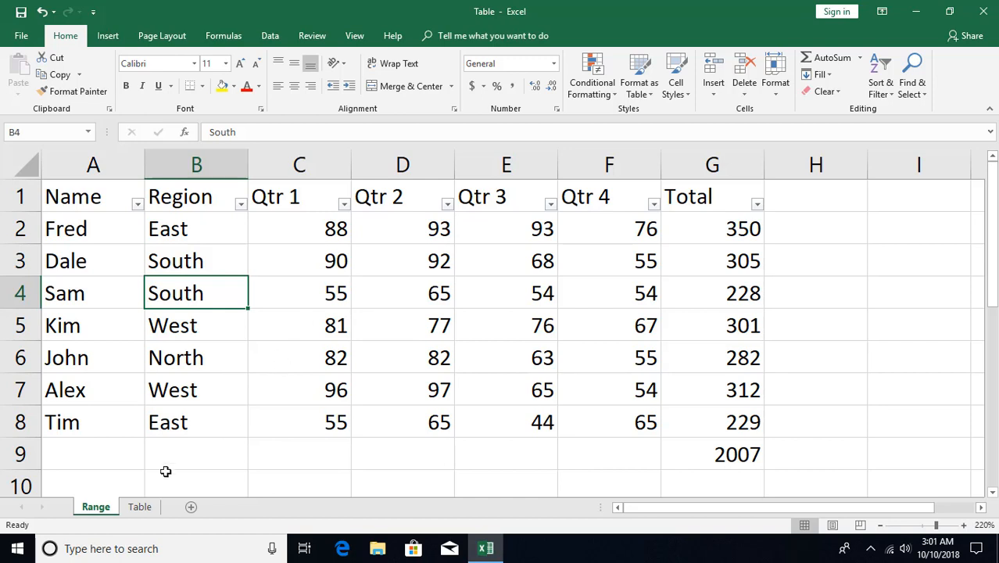
Compare the header filters of the Sales table with those added to the Range sheet
{"action": "left_click", "coordinate": [140, 507]}
{"action": "left_click", "coordinate": [294, 348]}
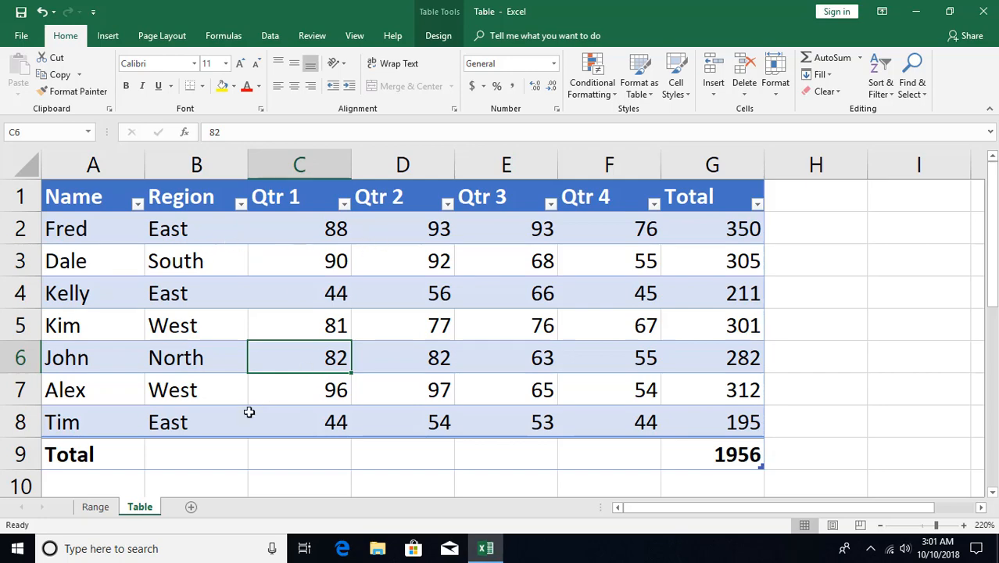
{"action": "left_click", "coordinate": [95, 506]}
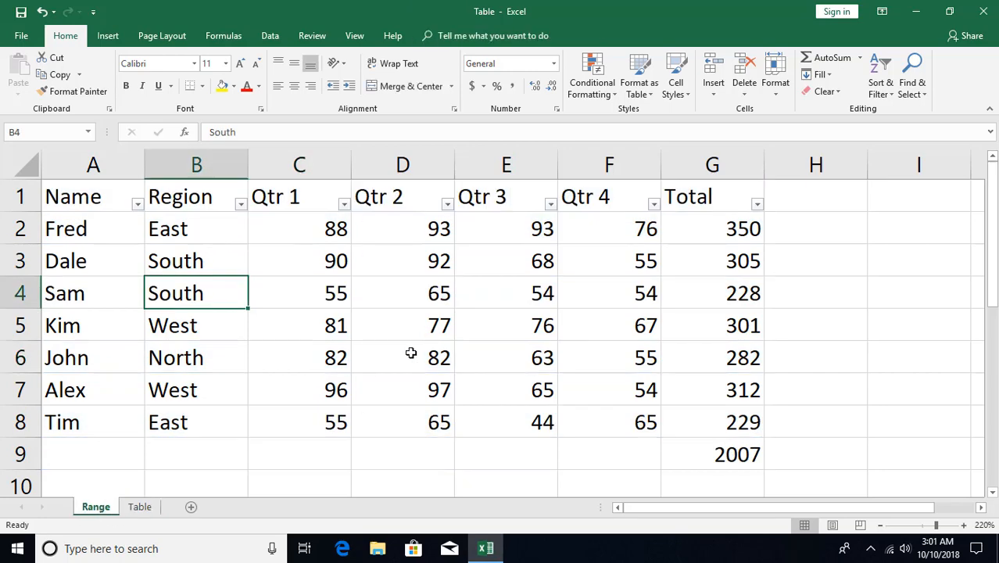
{"action": "left_click", "coordinate": [139, 507]}
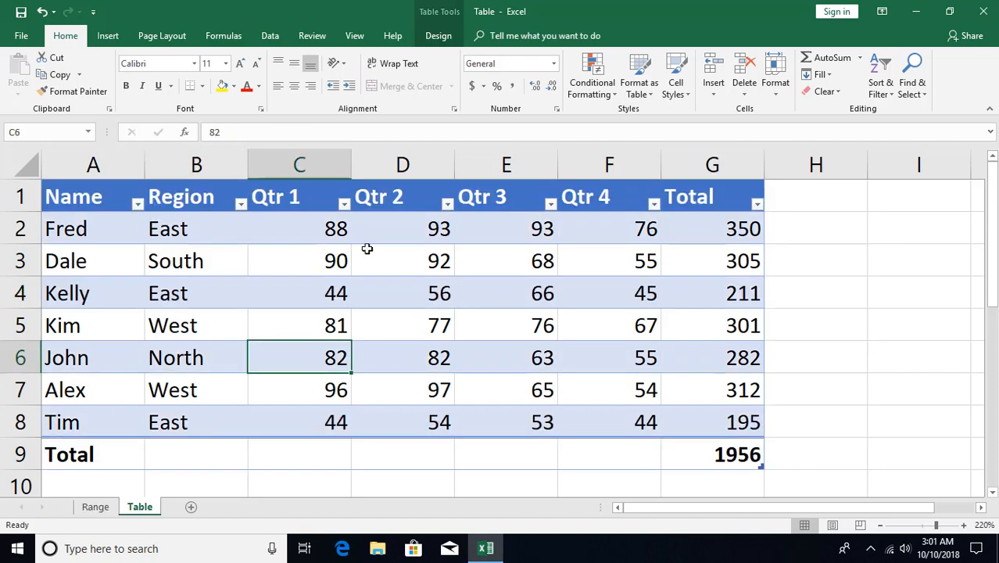
View the Resize Table settings for the Sales table and dismiss them without changing the data range
{"action": "left_click", "coordinate": [439, 35]}
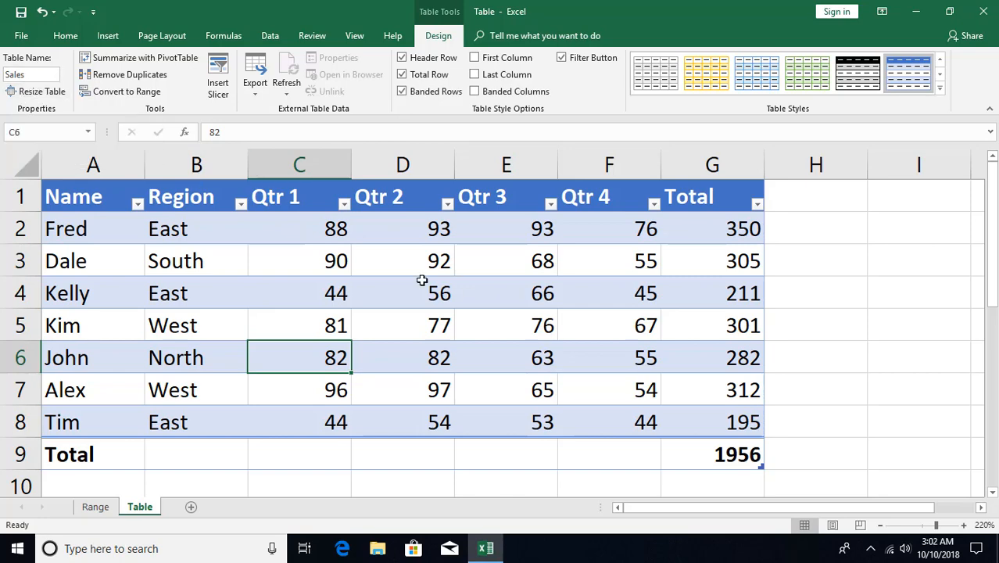
{"action": "left_click", "coordinate": [35, 90]}
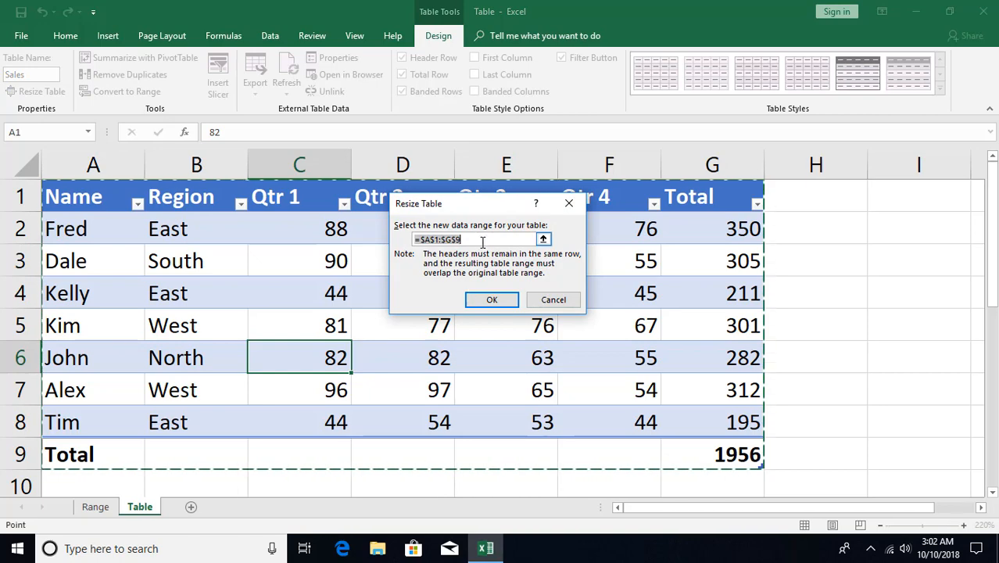
{"action": "left_click", "coordinate": [561, 302]}
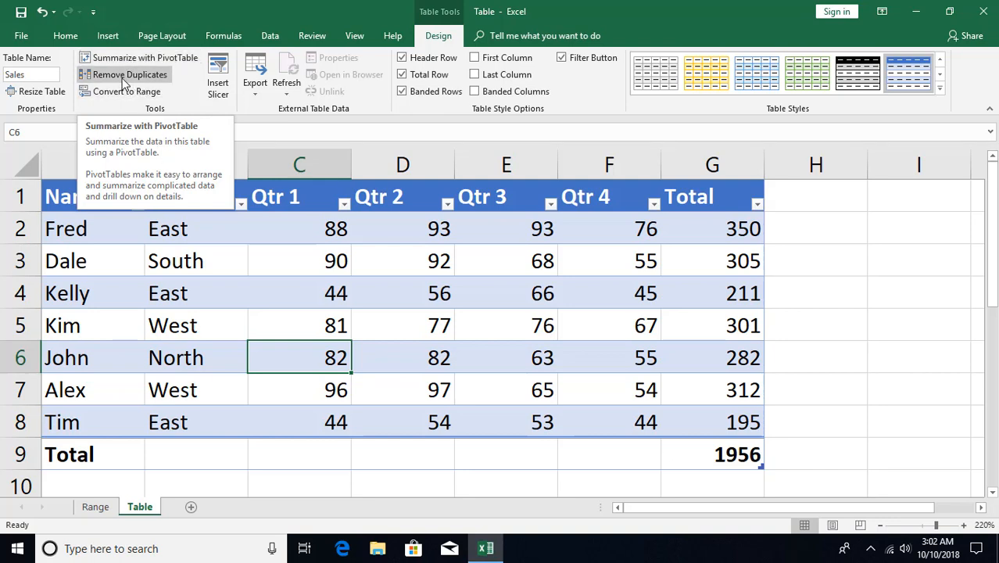
{"action": "left_click", "coordinate": [267, 258]}
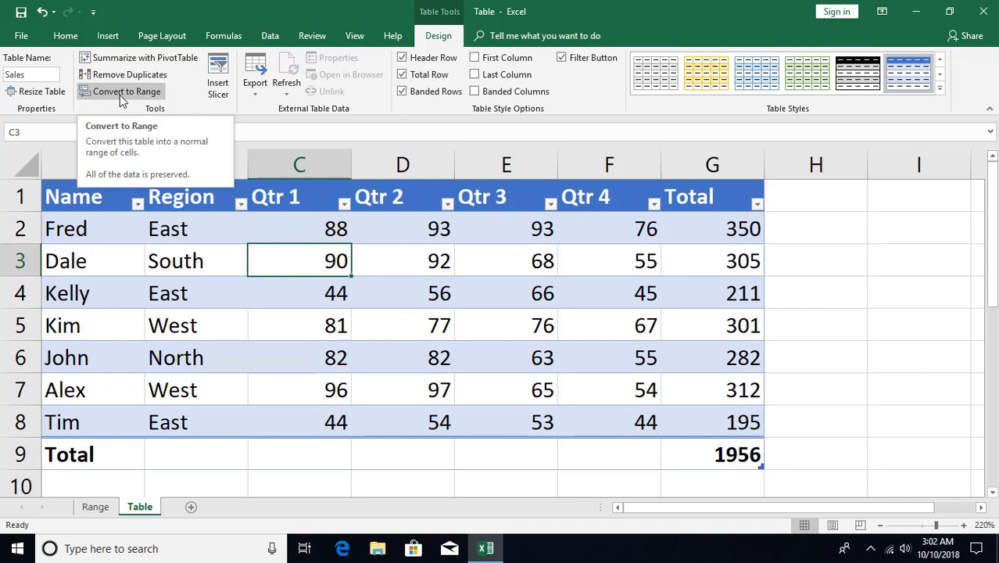
Insert a slicer for the Region column of the Sales table
{"action": "left_click", "coordinate": [219, 88]}
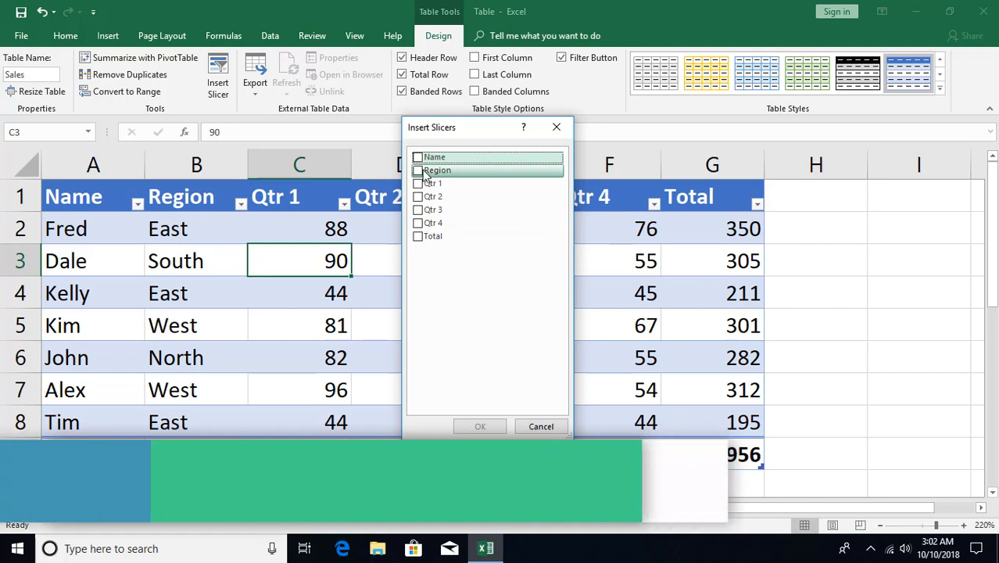
{"action": "left_click", "coordinate": [419, 172]}
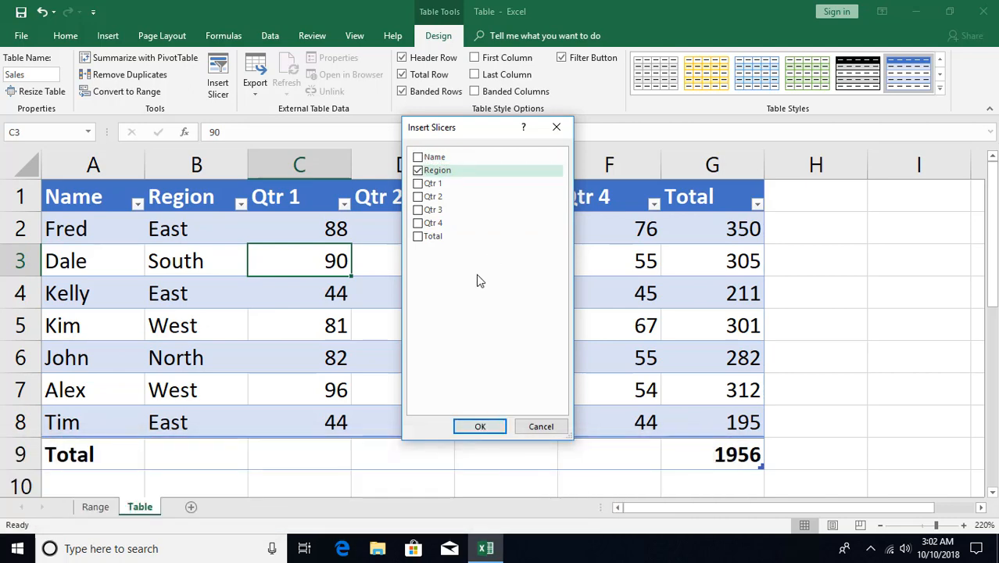
{"action": "left_click", "coordinate": [479, 426]}
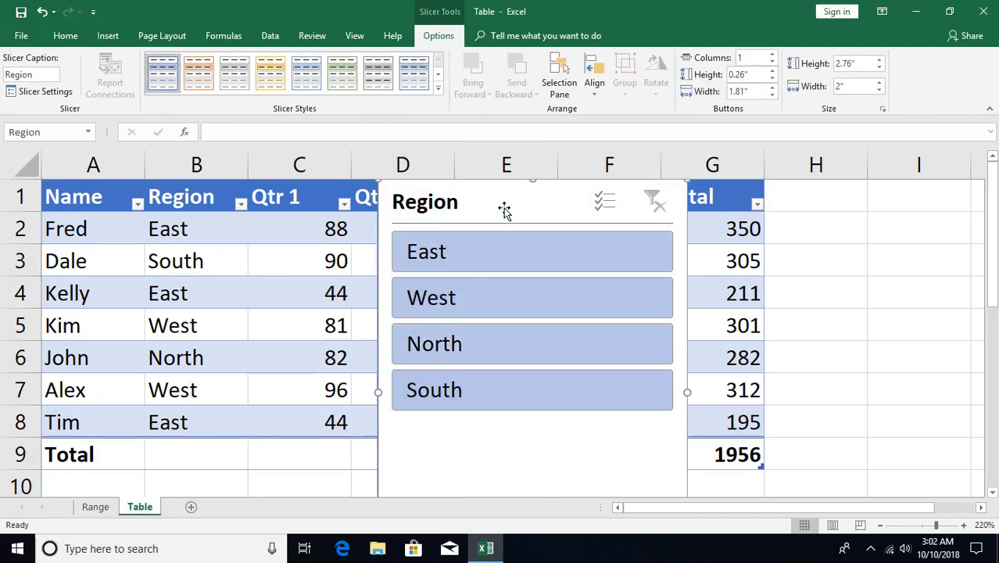
Move the Region slicer beside the Sales table into columns H to K and shorten it to end at row 8
{"action": "left_click_drag", "start_coordinate": [504, 209], "coordinate": [581, 210]}
{"action": "left_click_drag", "start_coordinate": [692, 210], "coordinate": [813, 212]}
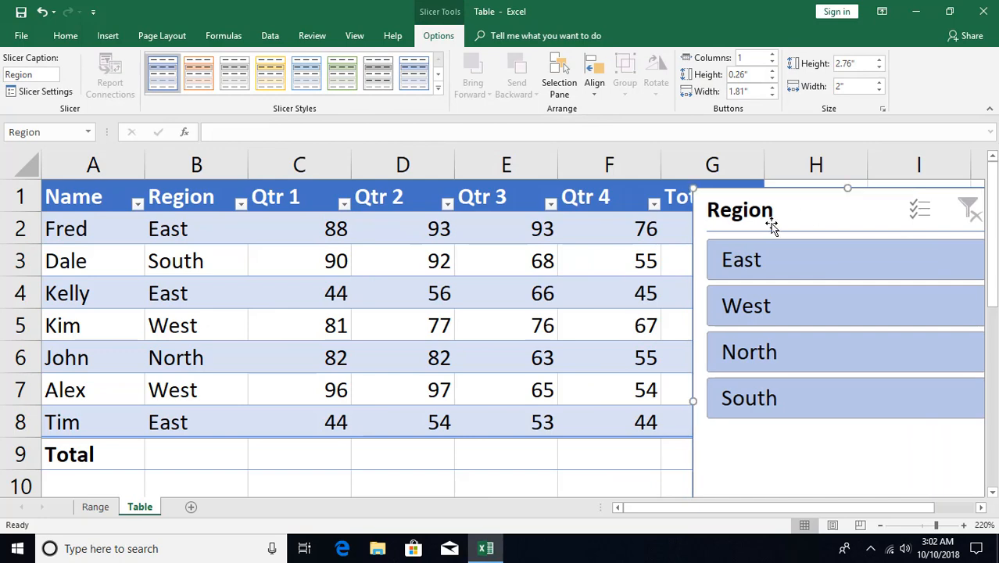
{"action": "left_click", "coordinate": [663, 260]}
{"action": "scroll", "coordinate": [658, 252], "scroll_direction": "down", "scroll_amount": 1, "text": "ctrl"}
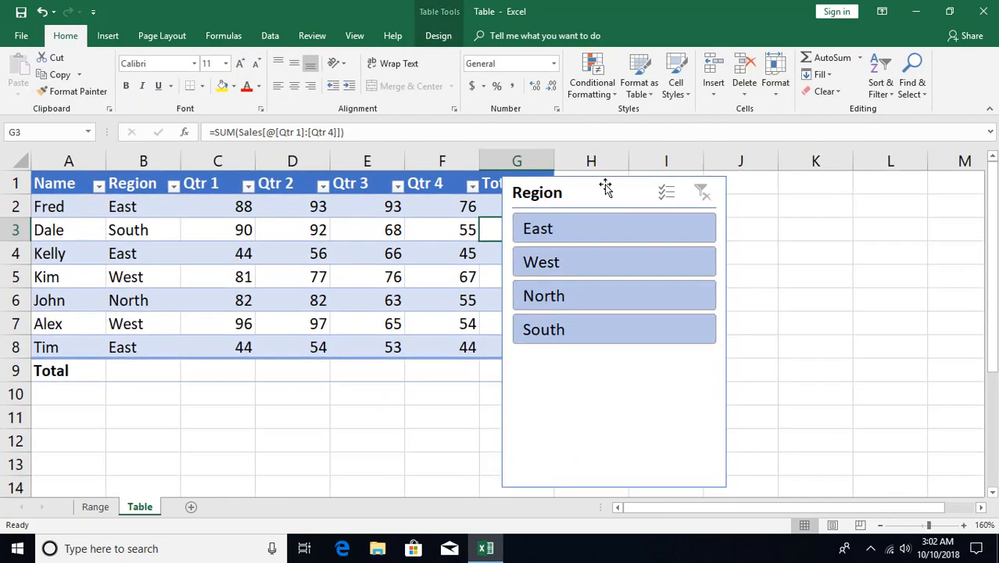
{"action": "left_click_drag", "start_coordinate": [604, 190], "coordinate": [667, 190]}
{"action": "left_click_drag", "start_coordinate": [803, 484], "coordinate": [804, 351]}
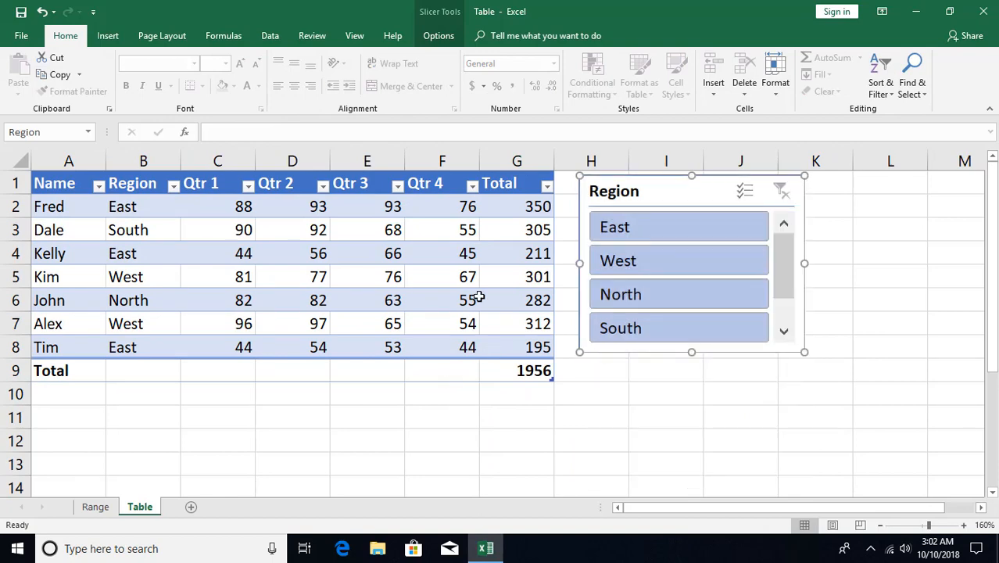
Filter the Sales table with the Region slicer, switching between East, West, North and South and finishing on East
{"action": "left_click", "coordinate": [444, 257]}
{"action": "left_click", "coordinate": [647, 231]}
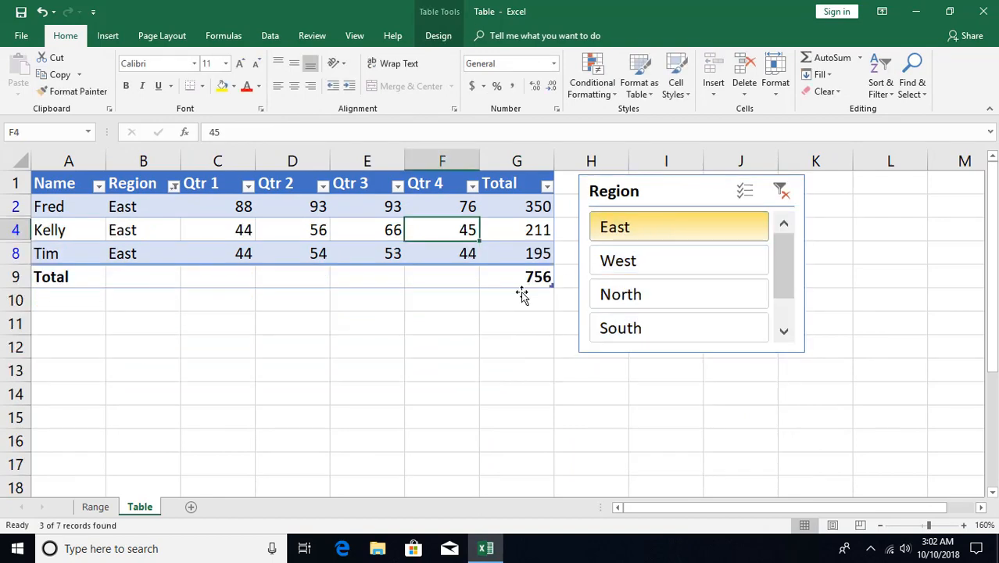
{"action": "left_click", "coordinate": [643, 260]}
{"action": "left_click", "coordinate": [619, 292]}
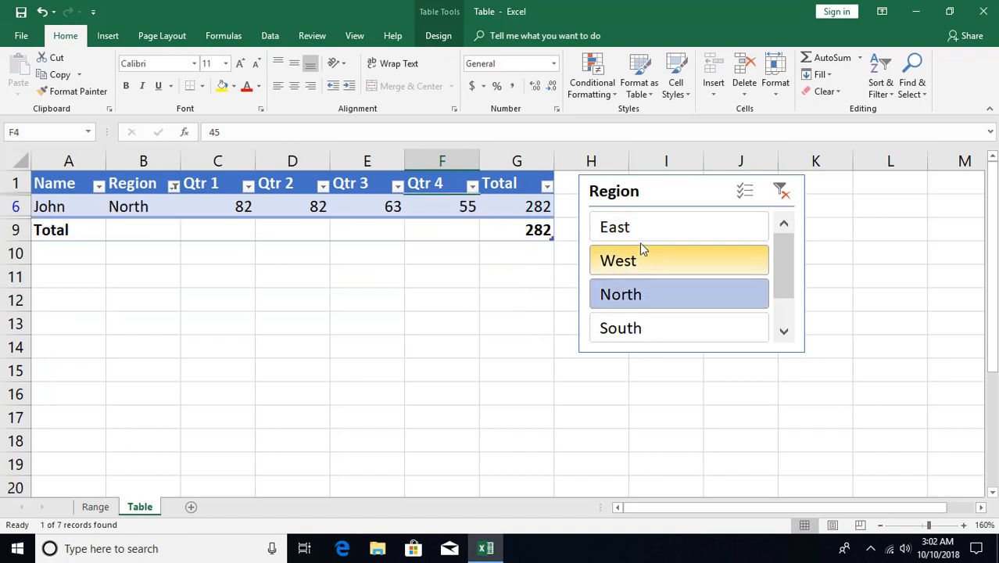
{"action": "left_click", "coordinate": [641, 231]}
{"action": "left_click", "coordinate": [637, 322]}
{"action": "left_click", "coordinate": [641, 293]}
{"action": "left_click", "coordinate": [642, 267]}
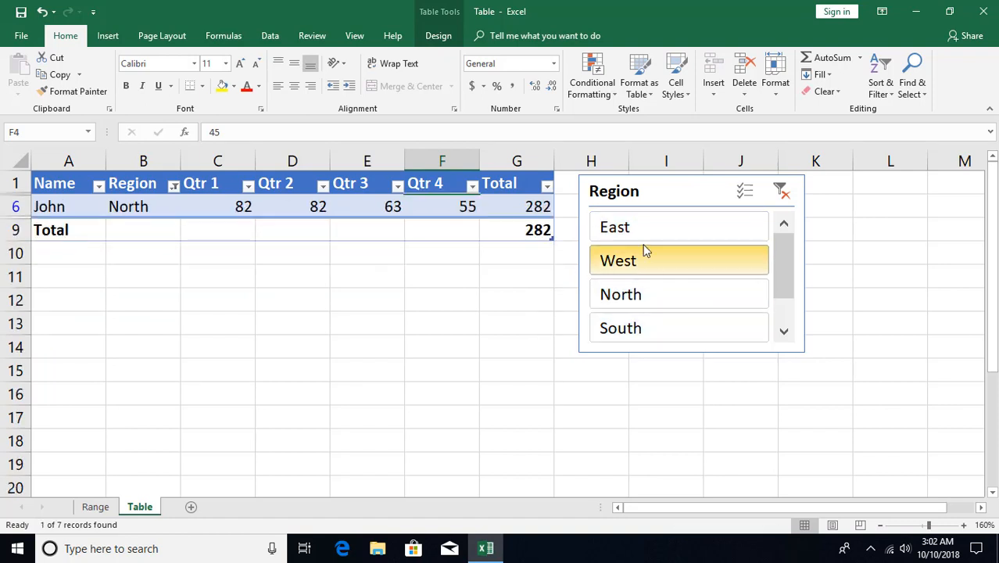
{"action": "left_click", "coordinate": [641, 228]}
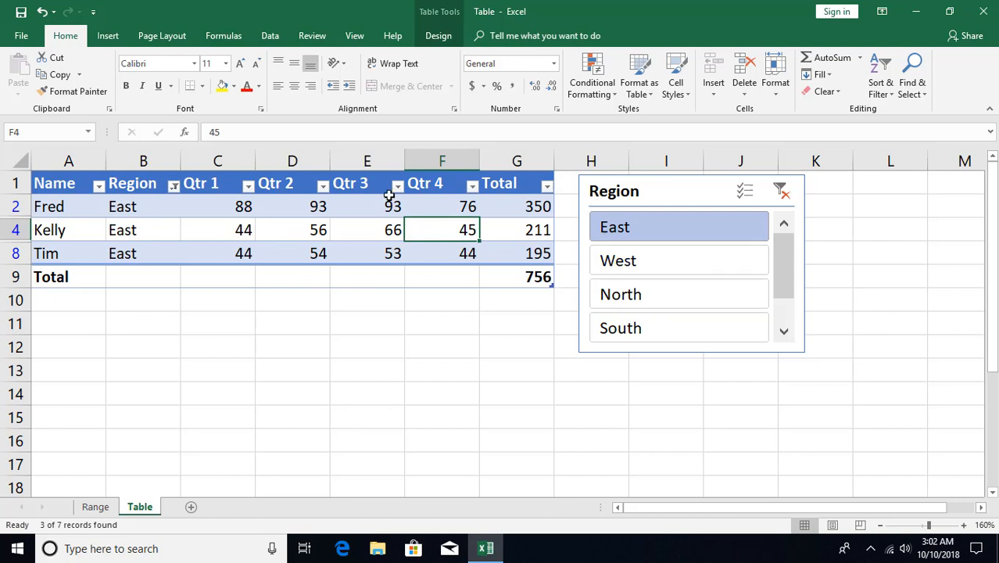
Check the Qtr 2 and Region column filter options without changing them, and clear the Region slicer's filter
{"action": "left_click", "coordinate": [323, 185]}
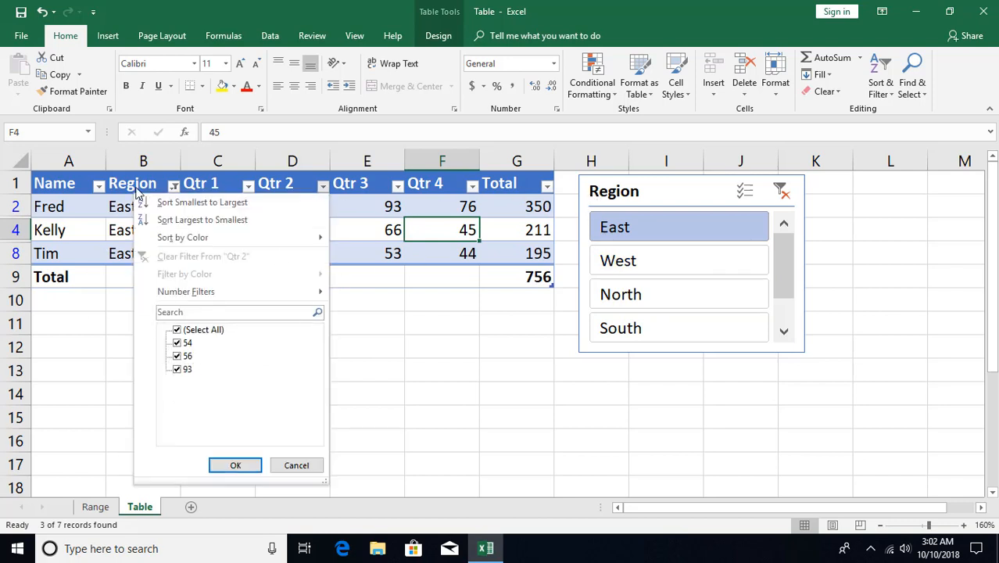
{"action": "left_click", "coordinate": [296, 465]}
{"action": "left_click", "coordinate": [174, 185]}
{"action": "key", "text": "Escape"}
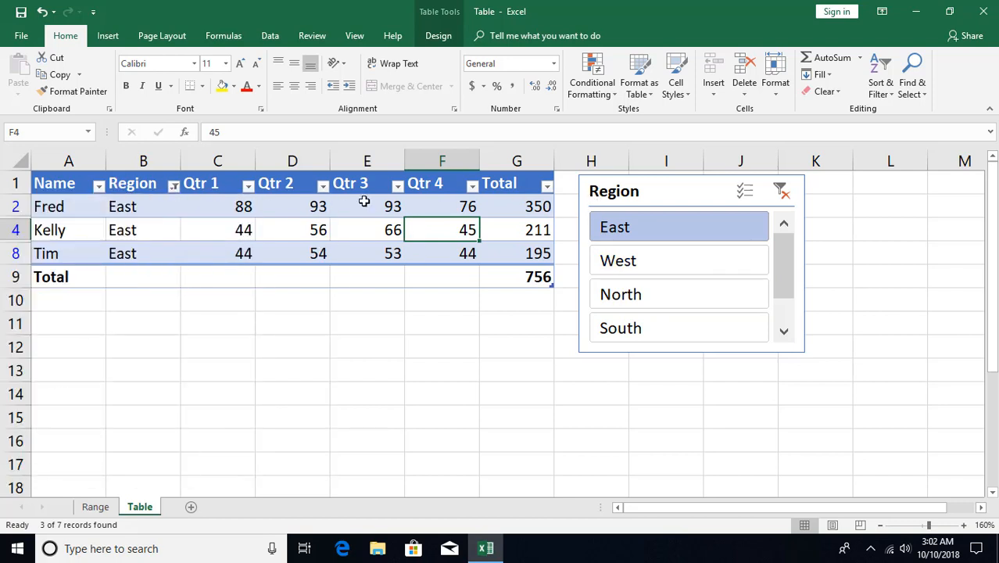
{"action": "left_click", "coordinate": [782, 191]}
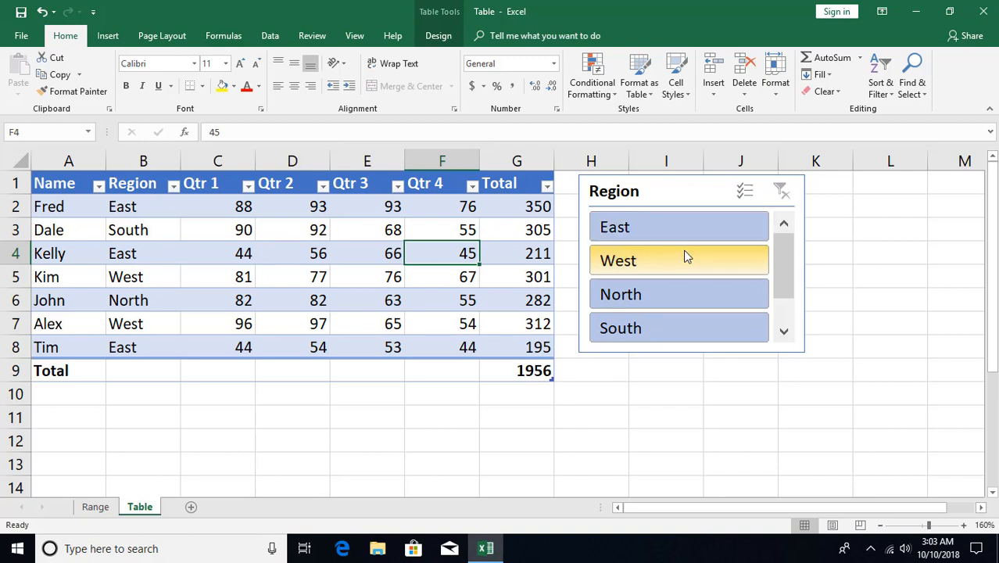
Enable multi-select on the Region slicer, try excluding North and South, and clear the filter
{"action": "left_click", "coordinate": [745, 192]}
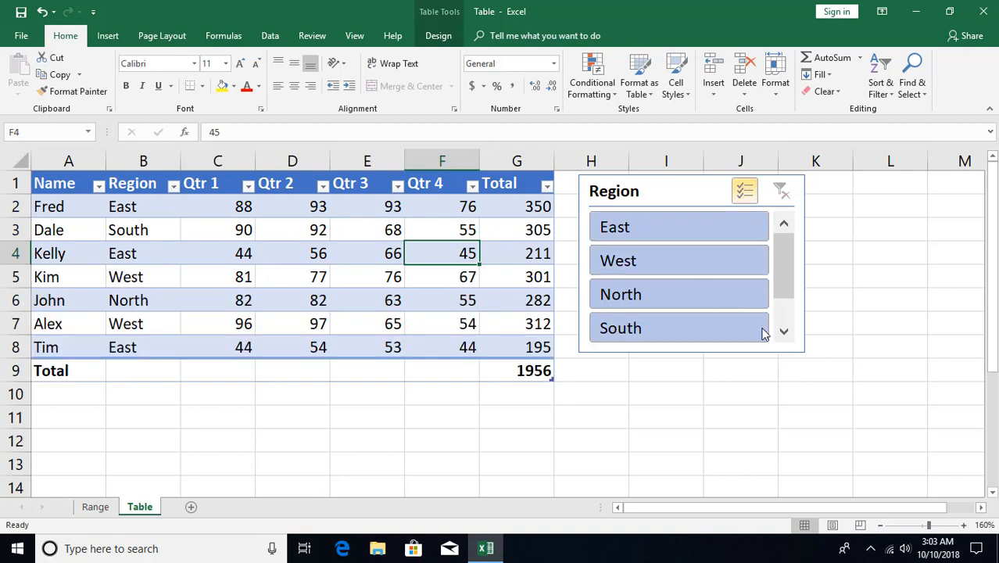
{"action": "left_click", "coordinate": [645, 302]}
{"action": "left_click", "coordinate": [634, 326]}
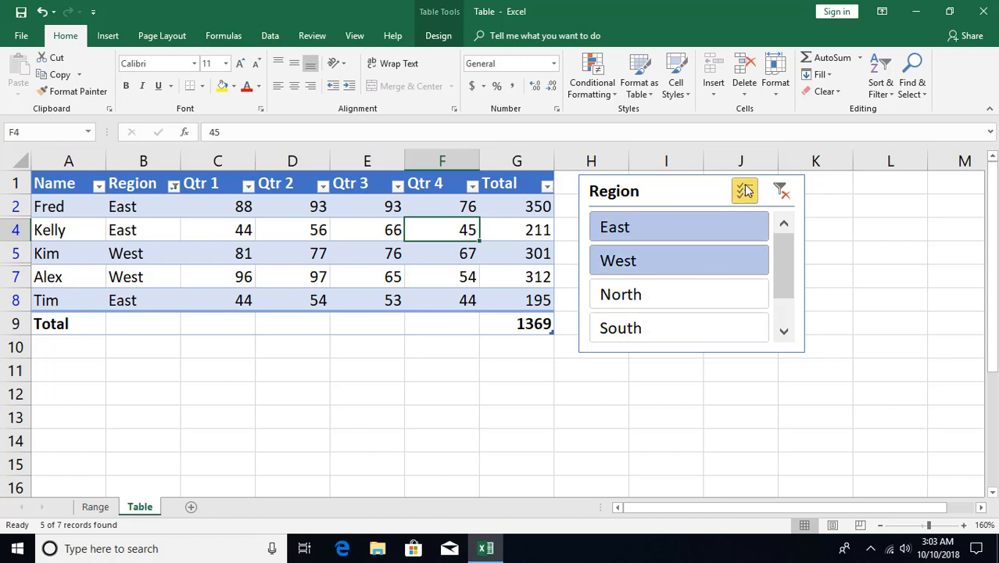
{"action": "left_click", "coordinate": [781, 191]}
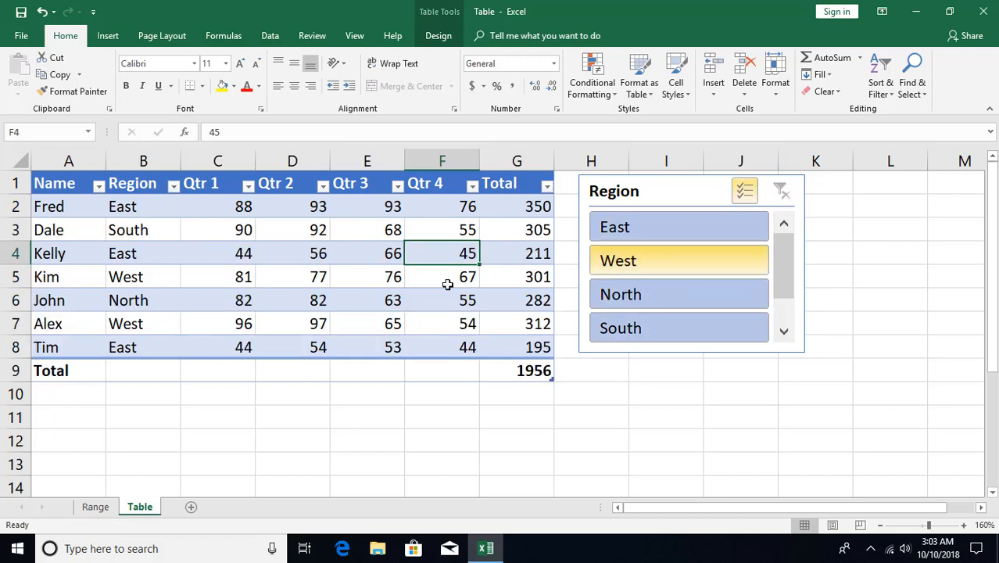
Review the export options for the Sales table, including exporting to a SharePoint list, without exporting it
{"action": "left_click", "coordinate": [364, 303]}
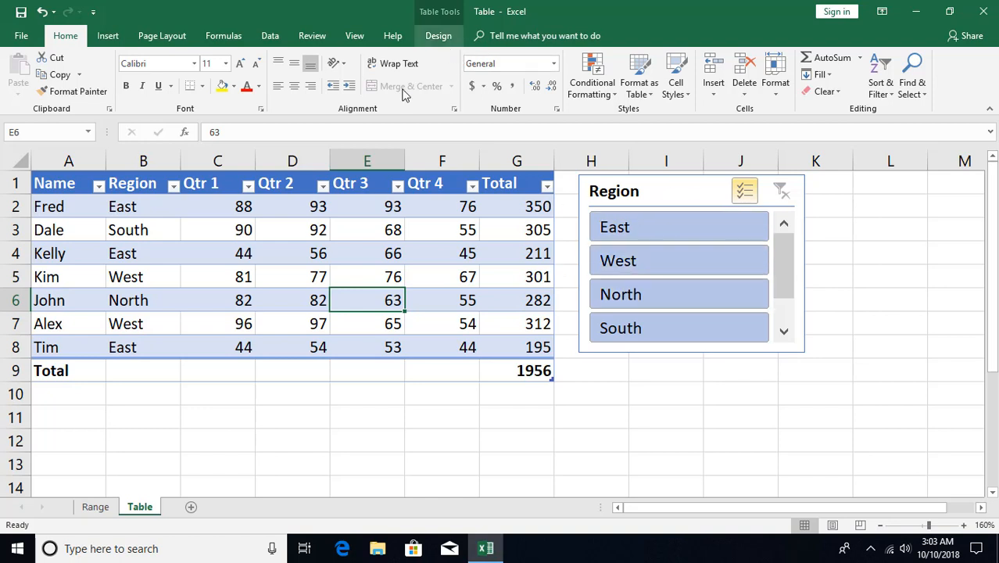
{"action": "left_click", "coordinate": [383, 208]}
{"action": "left_click", "coordinate": [440, 36]}
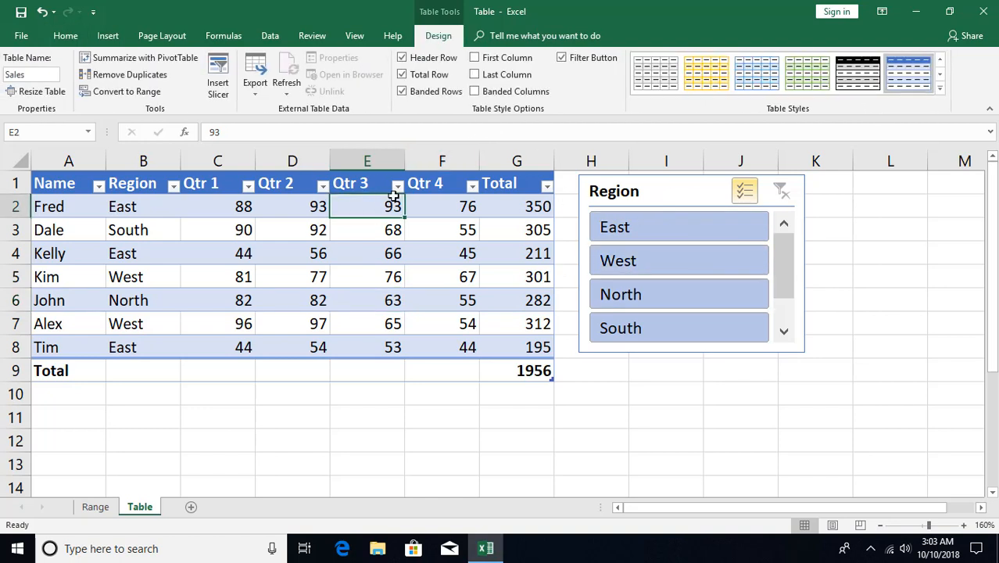
{"action": "left_click", "coordinate": [252, 94]}
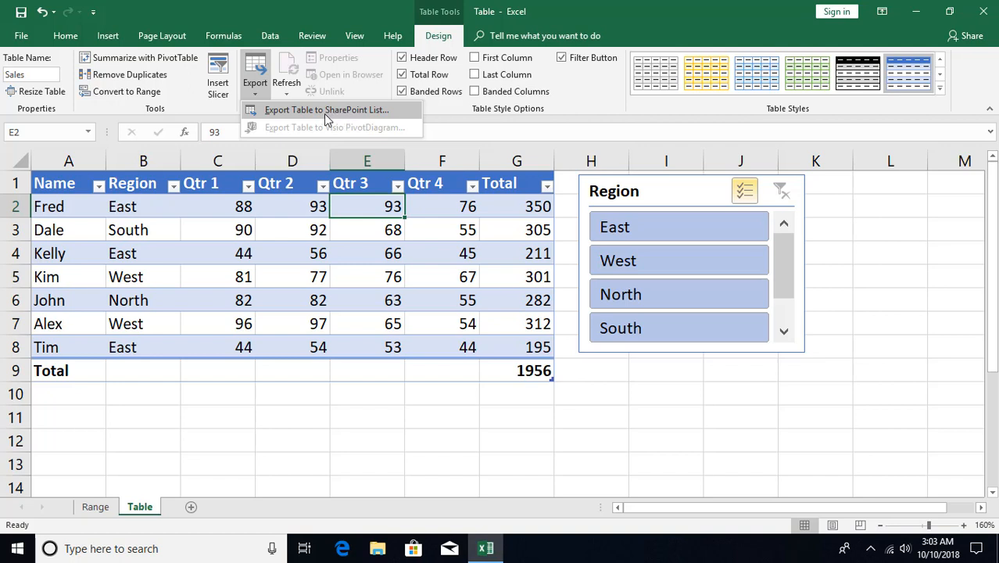
{"action": "left_click", "coordinate": [288, 4]}
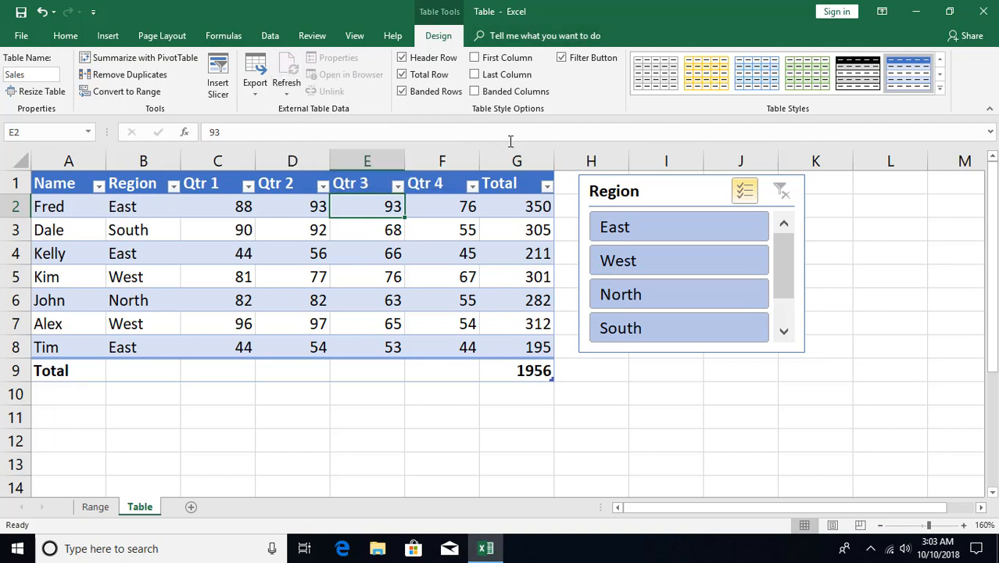
{"action": "left_click", "coordinate": [339, 277]}
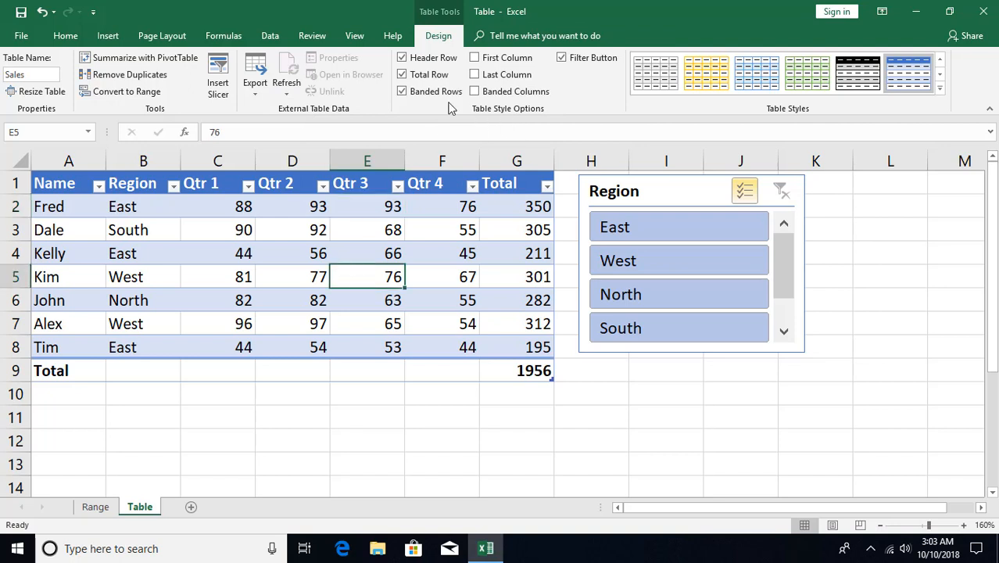
Toggle the Sales table's header row, total row and banded rows off and back on, one option at a time
{"action": "left_click", "coordinate": [402, 58]}
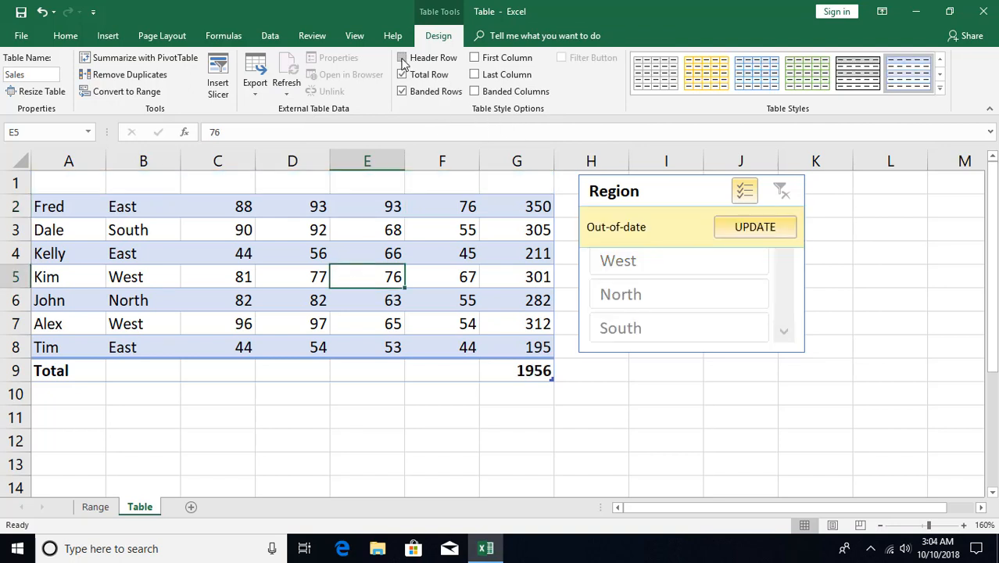
{"action": "left_click", "coordinate": [402, 58]}
{"action": "left_click", "coordinate": [402, 74]}
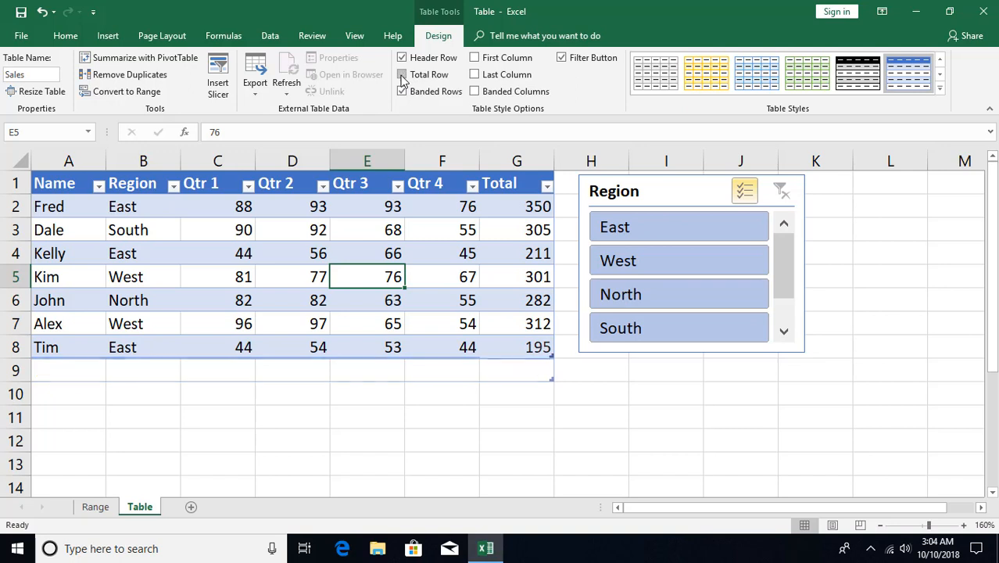
{"action": "left_click", "coordinate": [402, 74]}
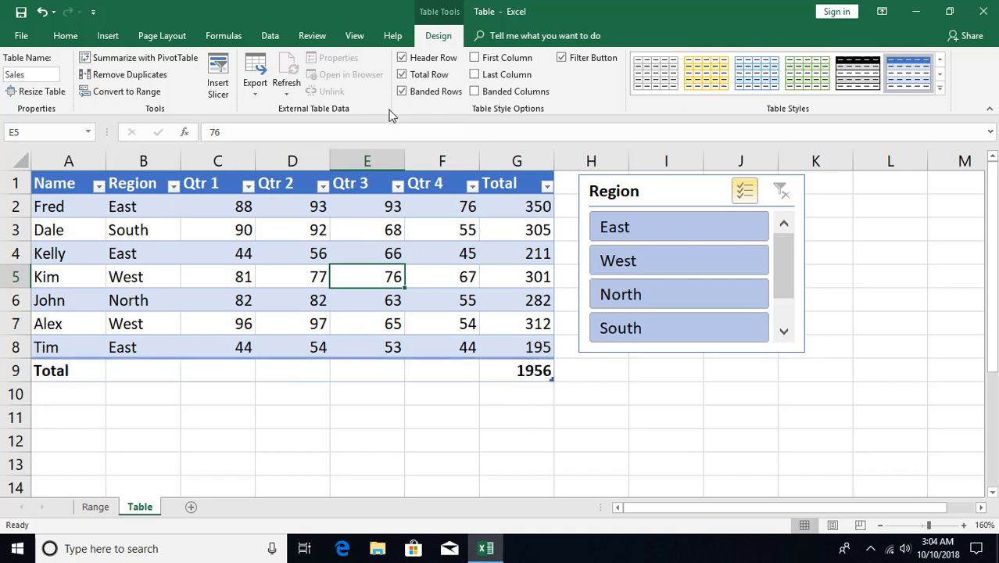
{"action": "left_click", "coordinate": [403, 92]}
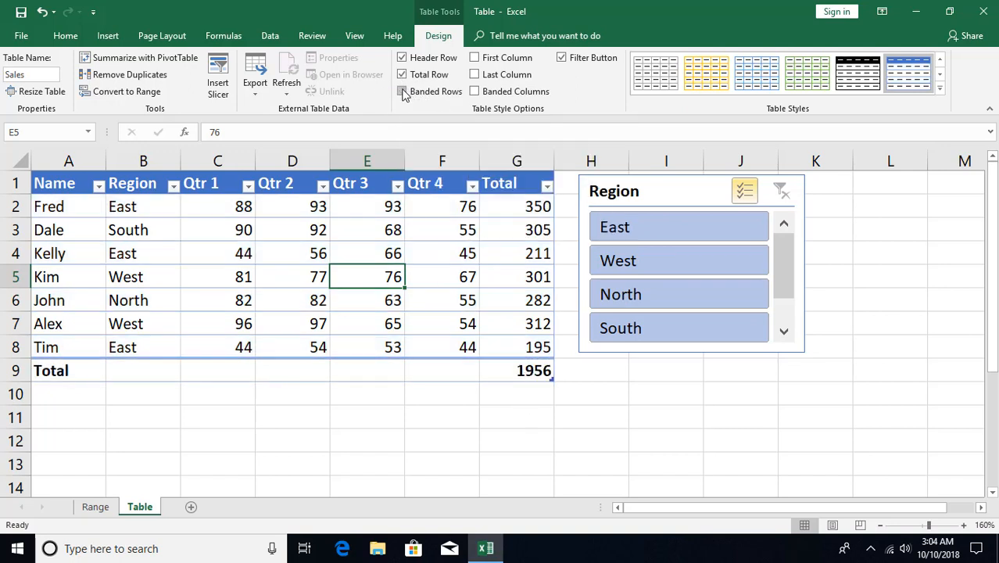
{"action": "left_click", "coordinate": [403, 92]}
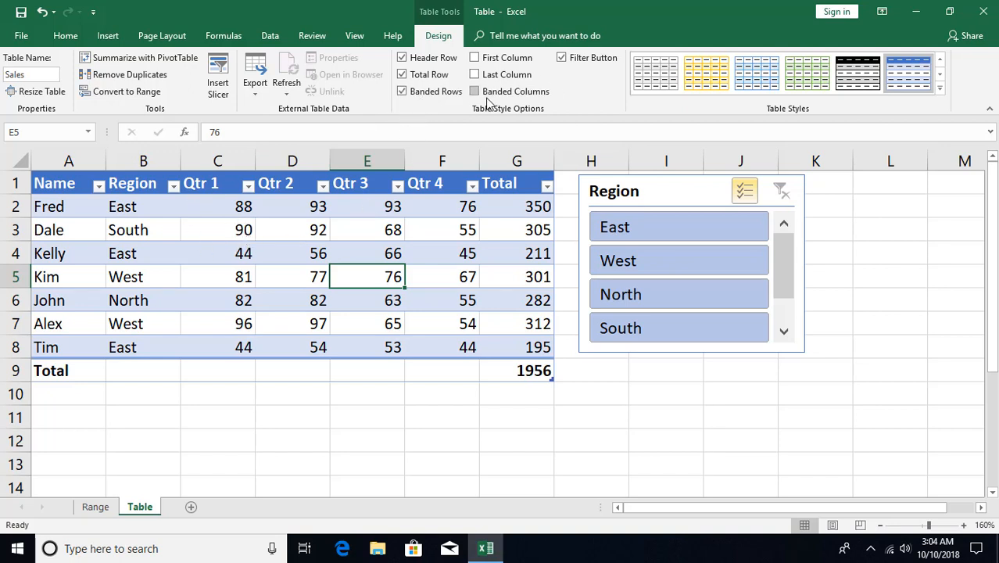
Turn on First Column and Last Column emphasis for the Sales table, and toggle its filter buttons off and back on
{"action": "left_click", "coordinate": [475, 59]}
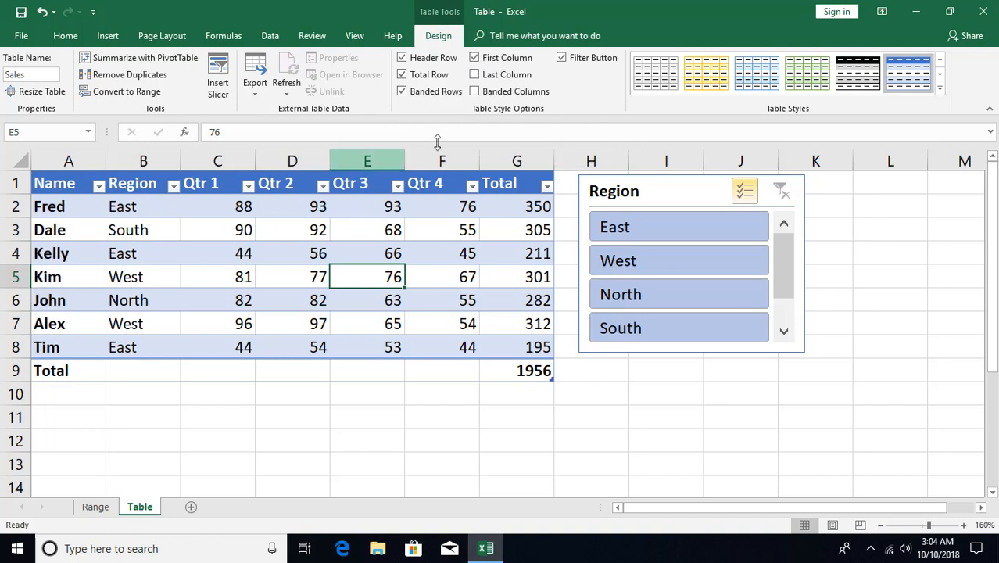
{"action": "left_click", "coordinate": [475, 74]}
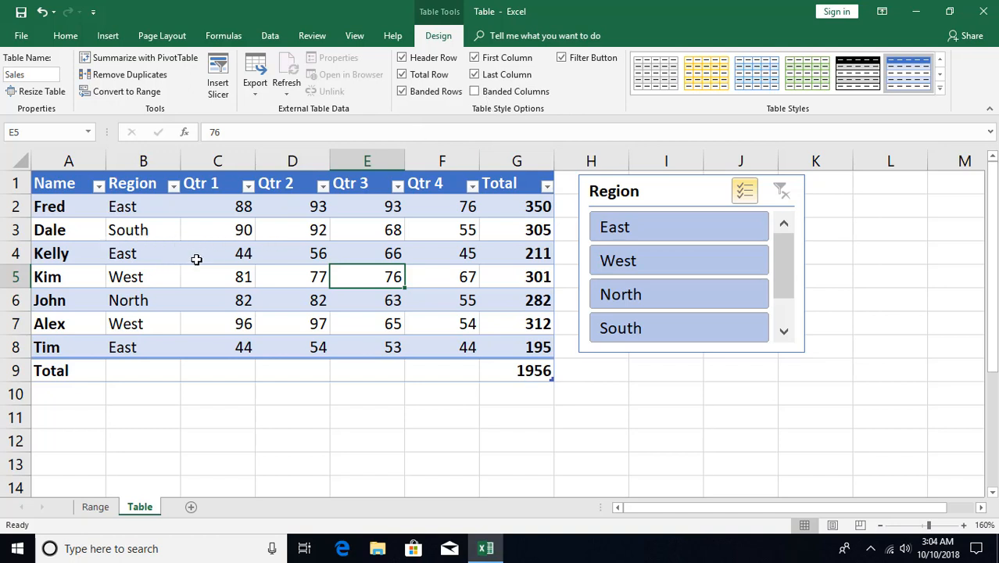
{"action": "left_click", "coordinate": [562, 58]}
{"action": "left_click", "coordinate": [562, 58]}
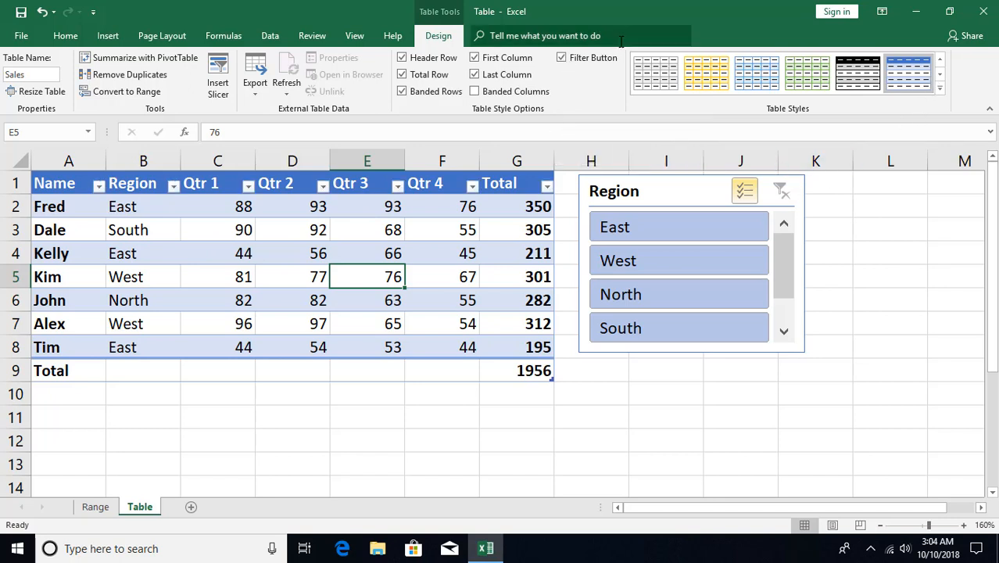
Examine the available table styles, the elements of a new table style and the Total Row format options, without creating a style
{"action": "left_click", "coordinate": [939, 89]}
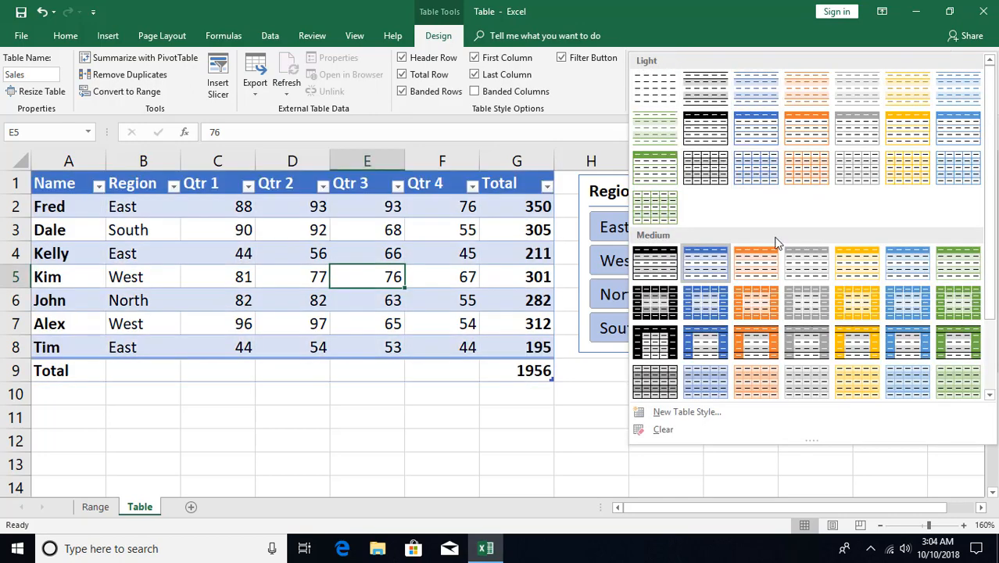
{"action": "scroll", "coordinate": [758, 245], "scroll_direction": "down", "scroll_amount": 2}
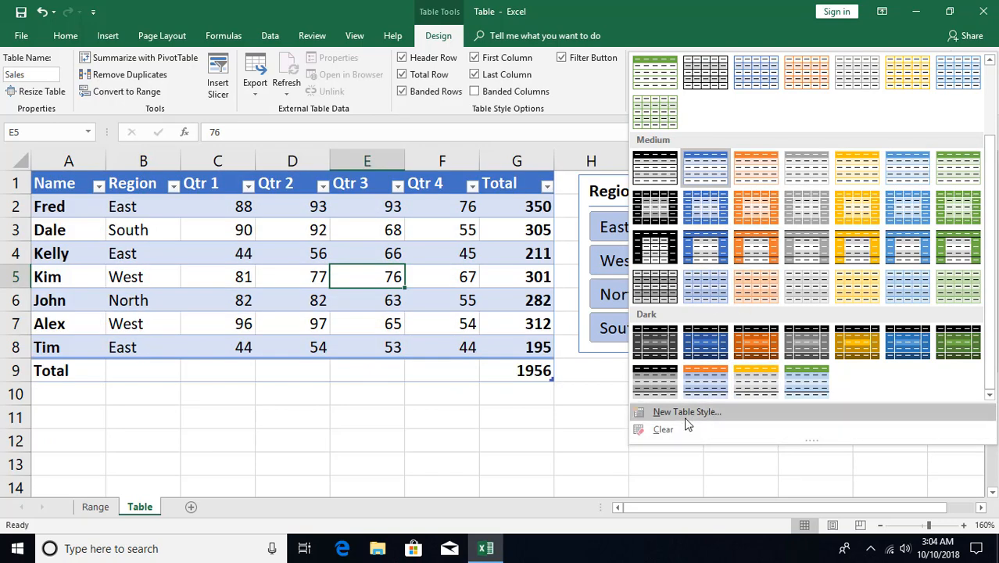
{"action": "left_click", "coordinate": [684, 411]}
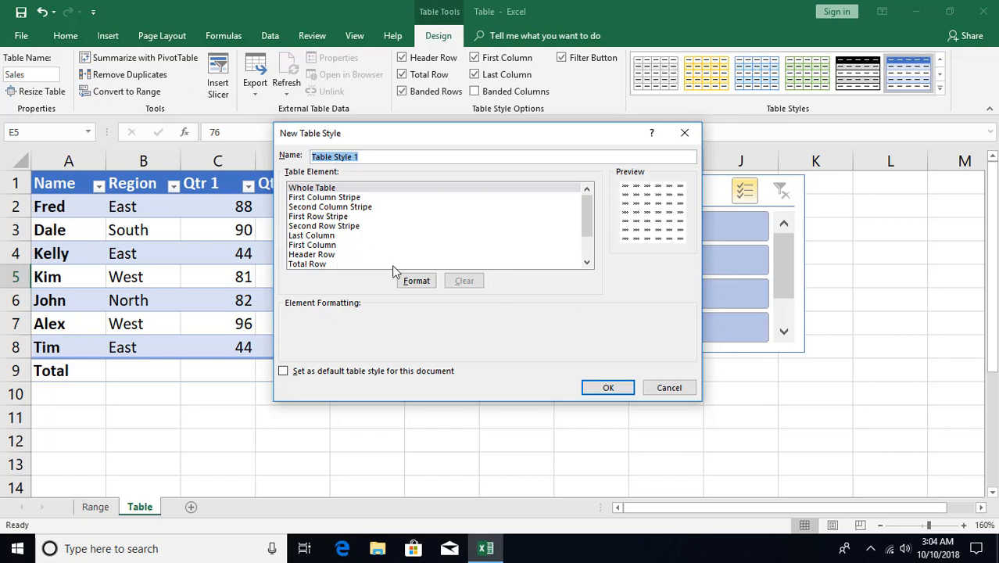
{"action": "left_click", "coordinate": [327, 218]}
{"action": "left_click", "coordinate": [326, 235]}
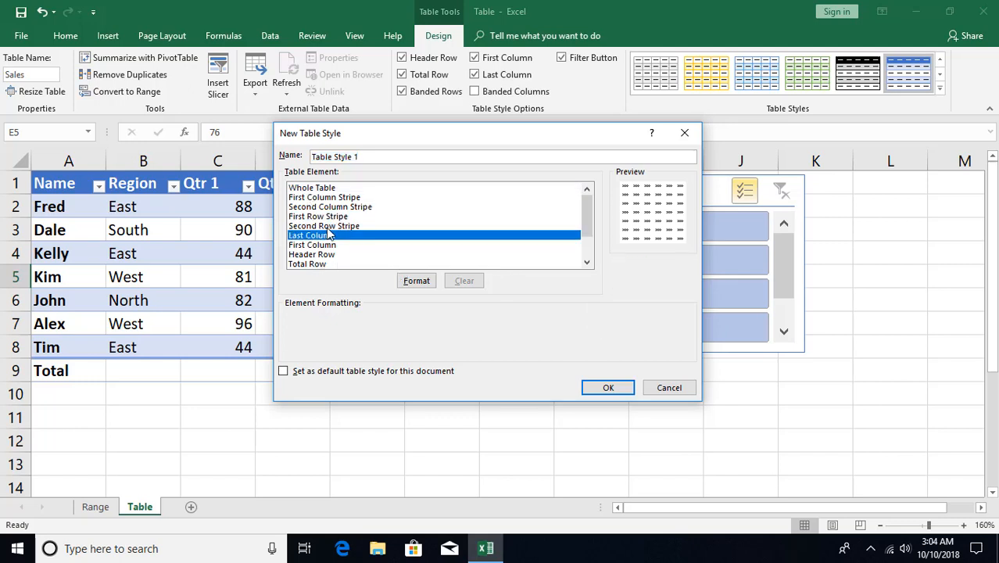
{"action": "left_click", "coordinate": [338, 198]}
{"action": "left_click", "coordinate": [335, 208]}
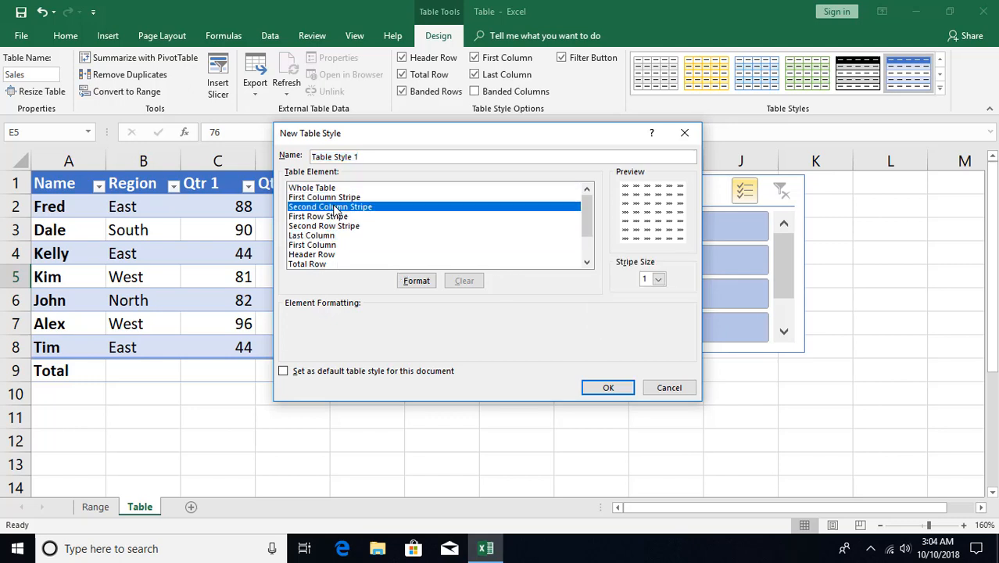
{"action": "left_click", "coordinate": [329, 218]}
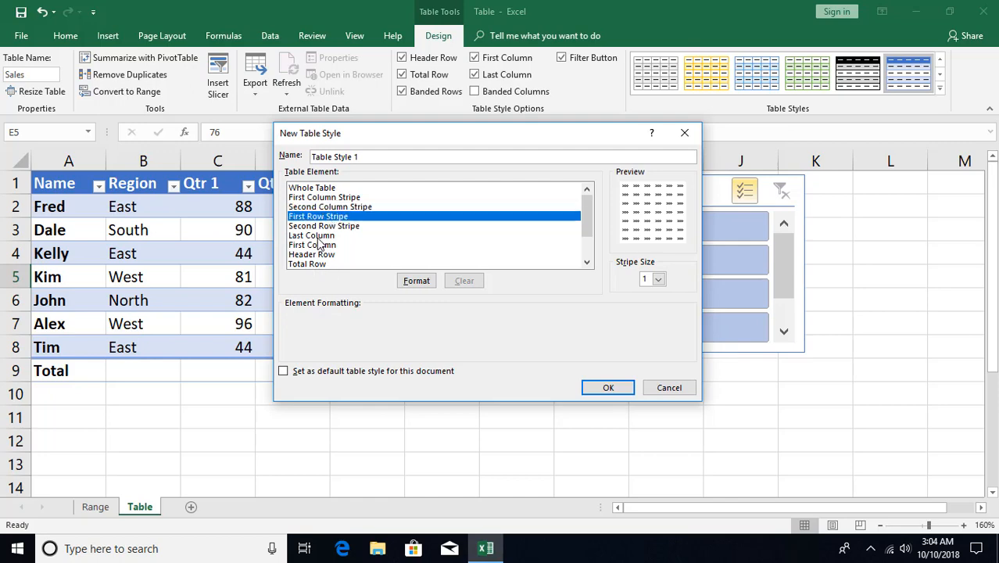
{"action": "left_click", "coordinate": [315, 254]}
{"action": "left_click", "coordinate": [317, 265]}
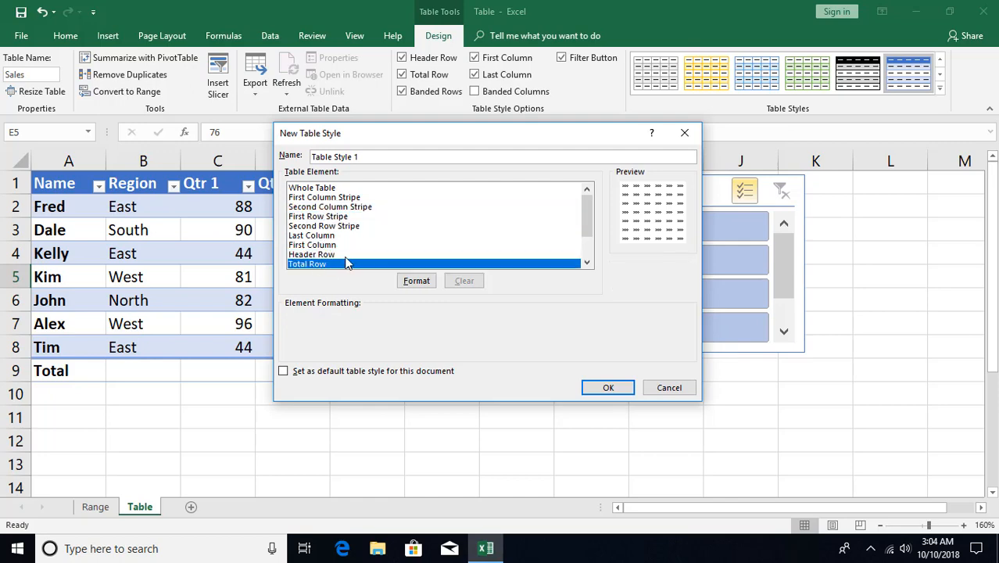
{"action": "left_click", "coordinate": [415, 282]}
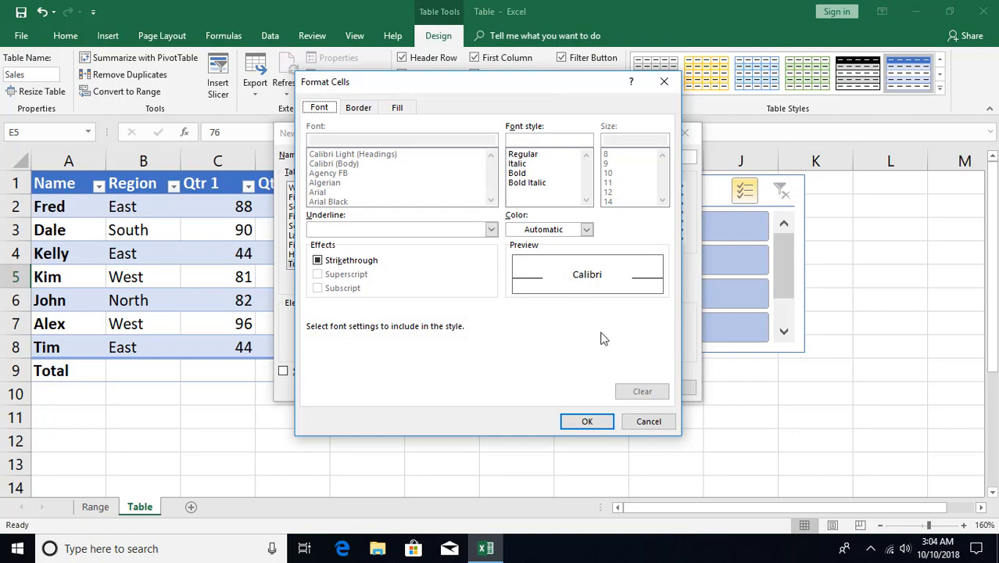
{"action": "left_click", "coordinate": [652, 422]}
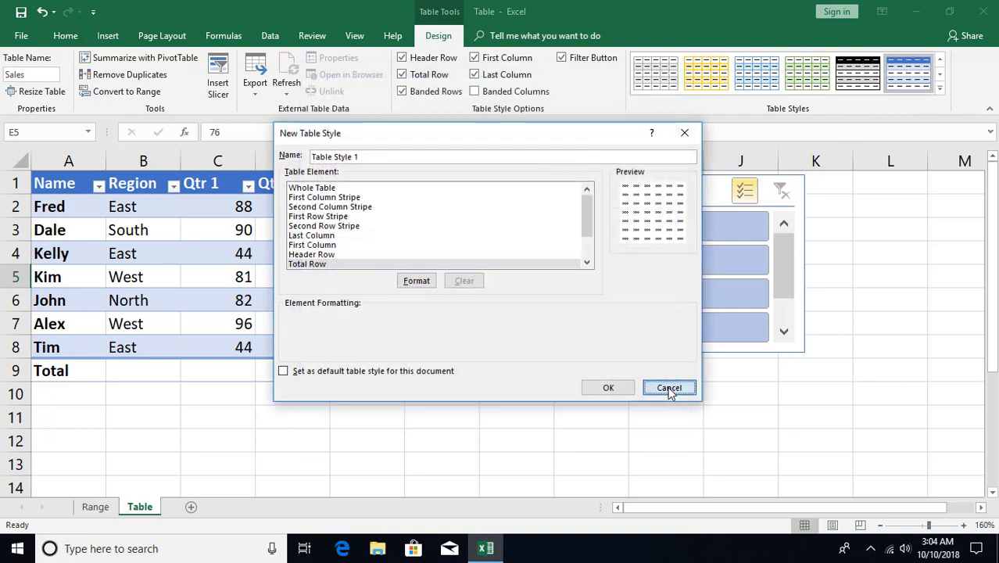
{"action": "left_click", "coordinate": [669, 388]}
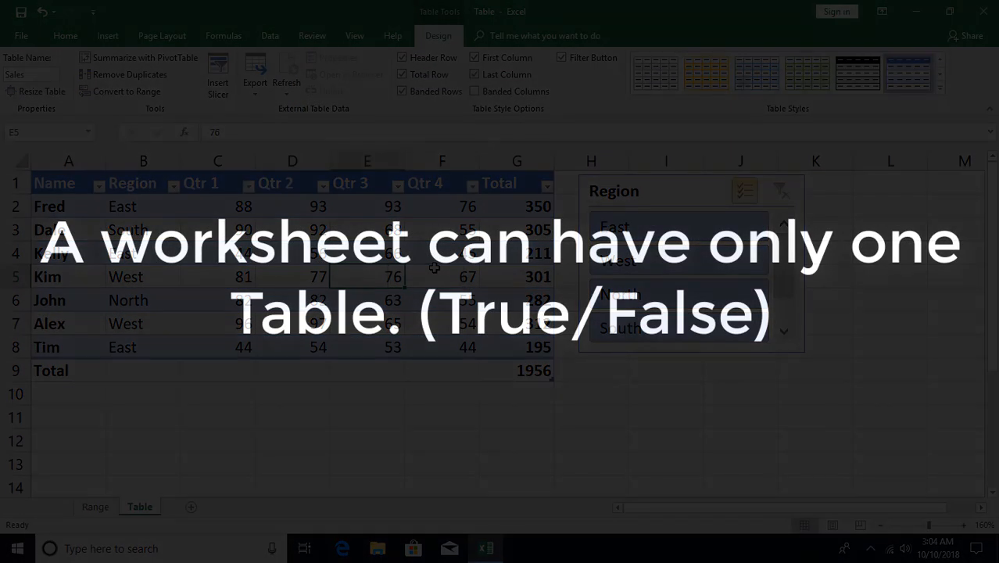